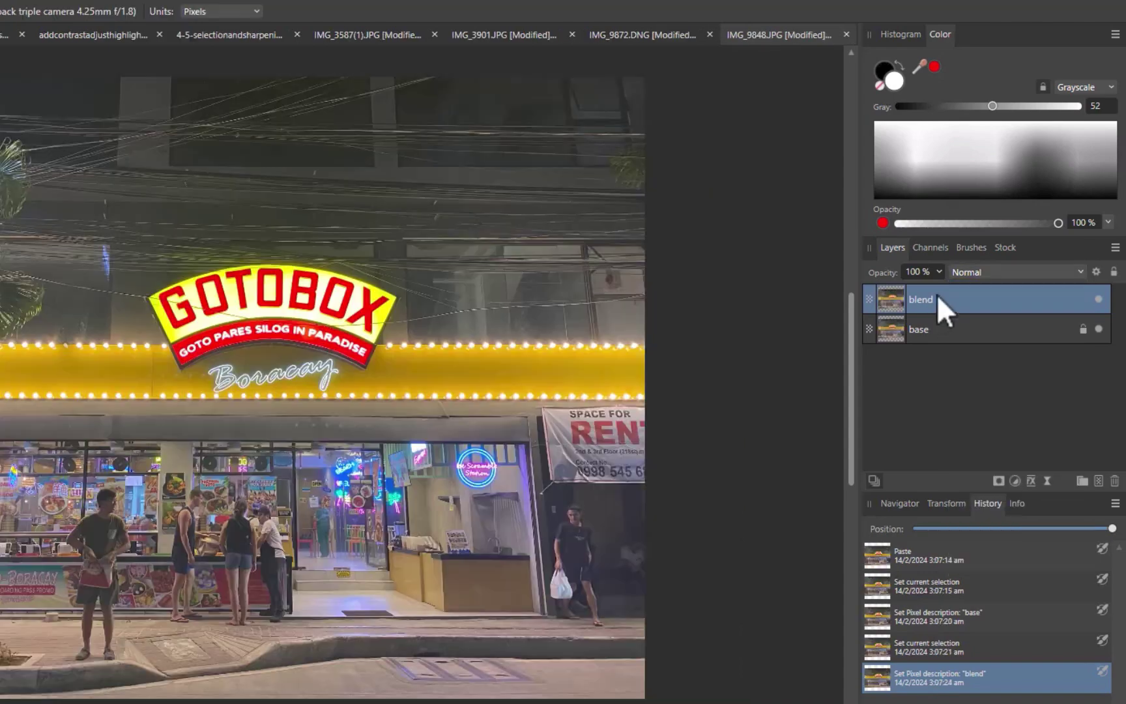
Select the blend layer of the GOTOBOX storefront photo to preview blend modes like Color Dodge.
{"action": "left_click", "coordinate": [963, 271]}
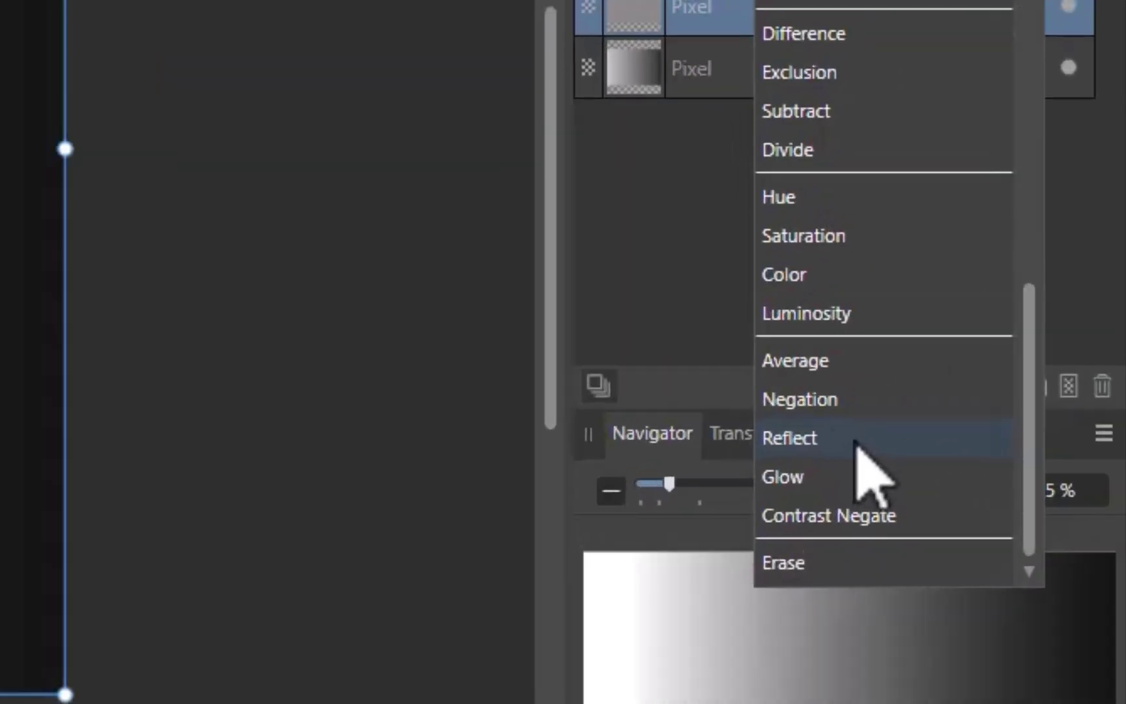
Scroll the blend-mode list back up to the top.
{"action": "scroll", "coordinate": [1033, 472], "scroll_direction": "up", "scroll_amount": 4}
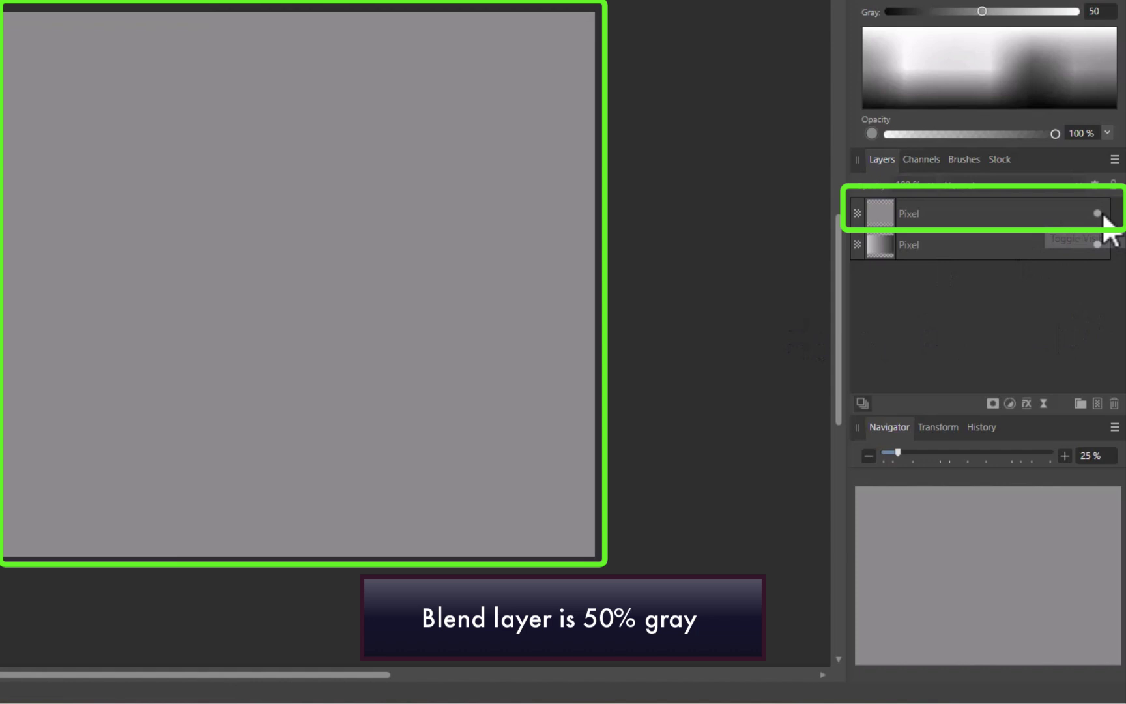
Compare the 50% gray layer against the gradient, then set it to Overlay.
{"action": "left_click", "coordinate": [1100, 214]}
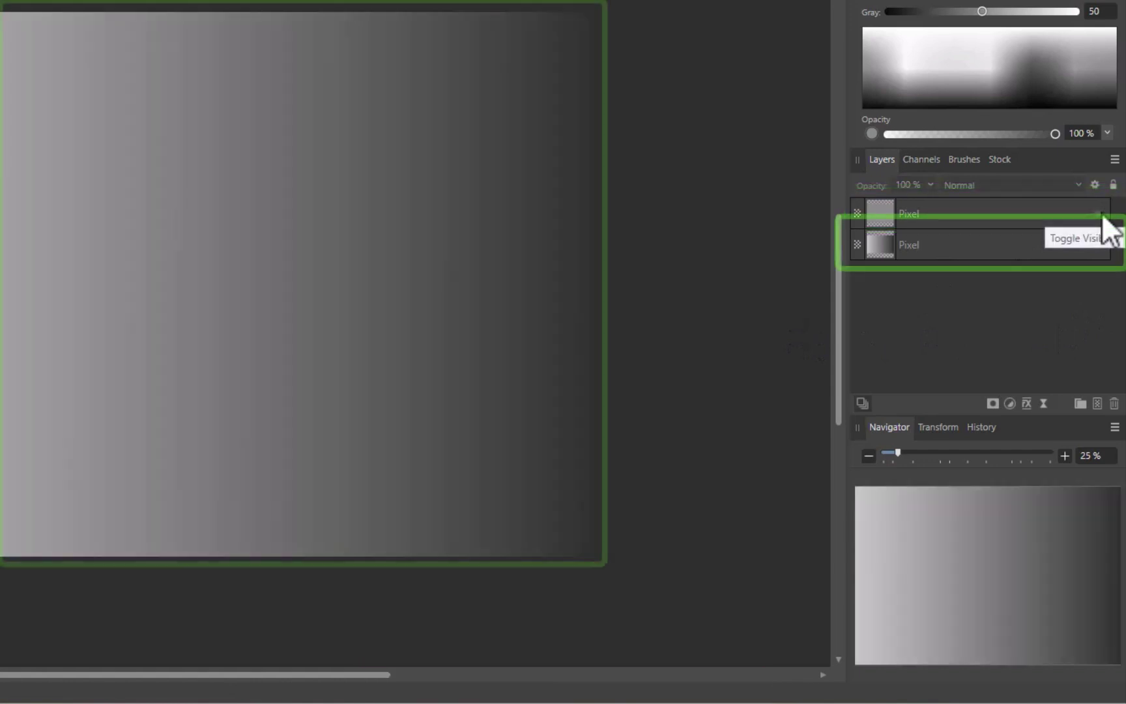
{"action": "left_click", "coordinate": [1100, 215]}
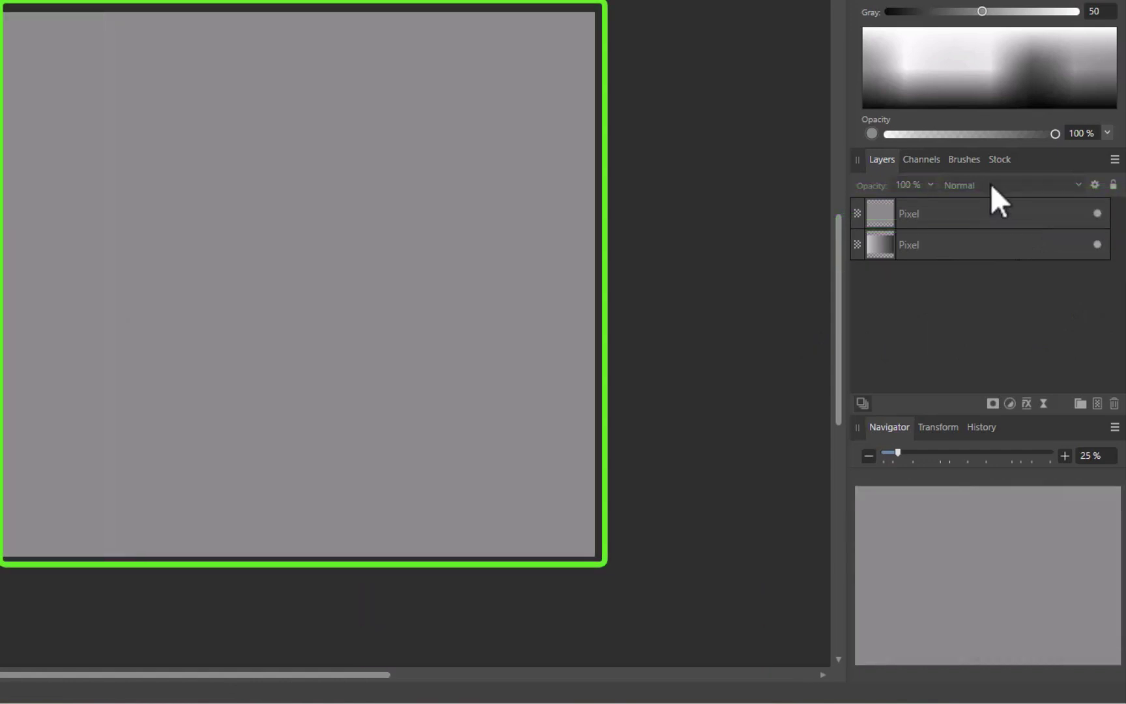
{"action": "left_click", "coordinate": [1042, 216]}
{"action": "left_click", "coordinate": [958, 186]}
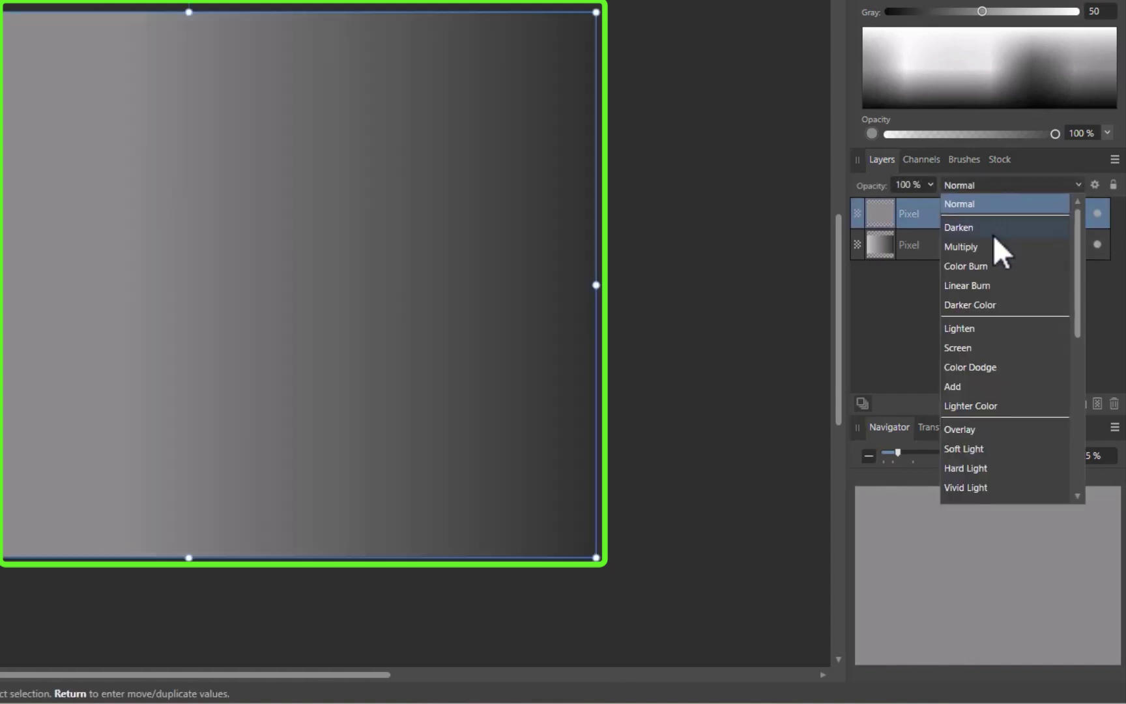
{"action": "left_click", "coordinate": [978, 431]}
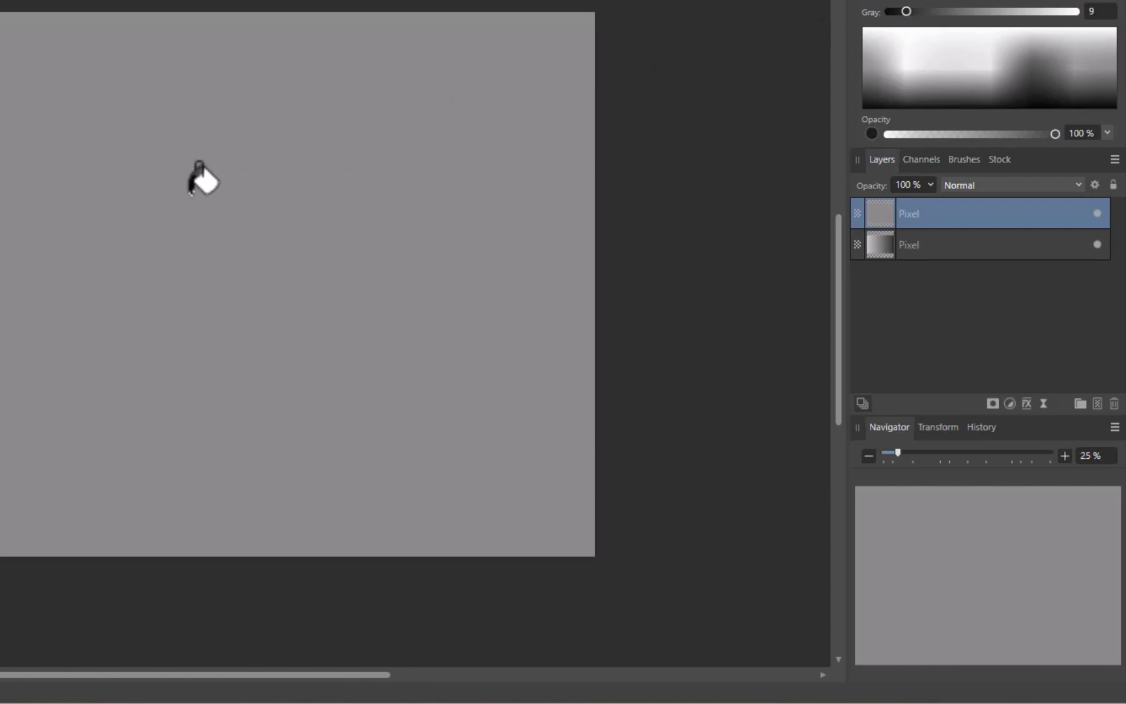
Fill the top layer with dark Gray 9 and blend it with Overlay.
{"action": "left_click", "coordinate": [198, 179]}
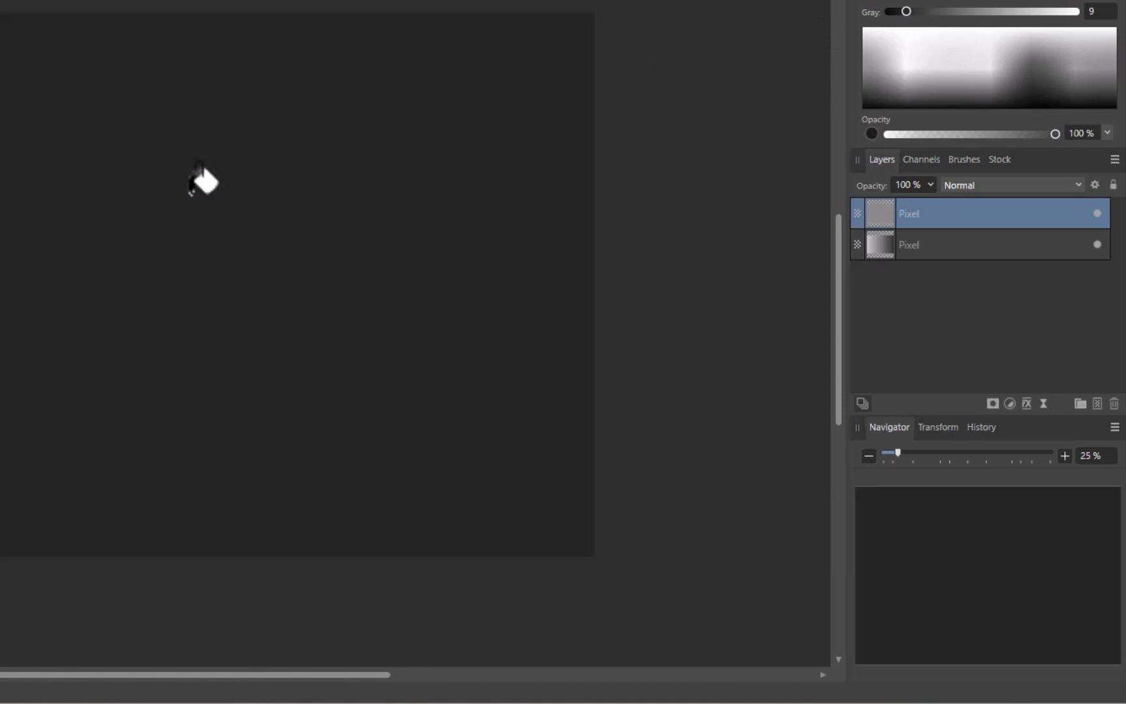
{"action": "left_click", "coordinate": [976, 183]}
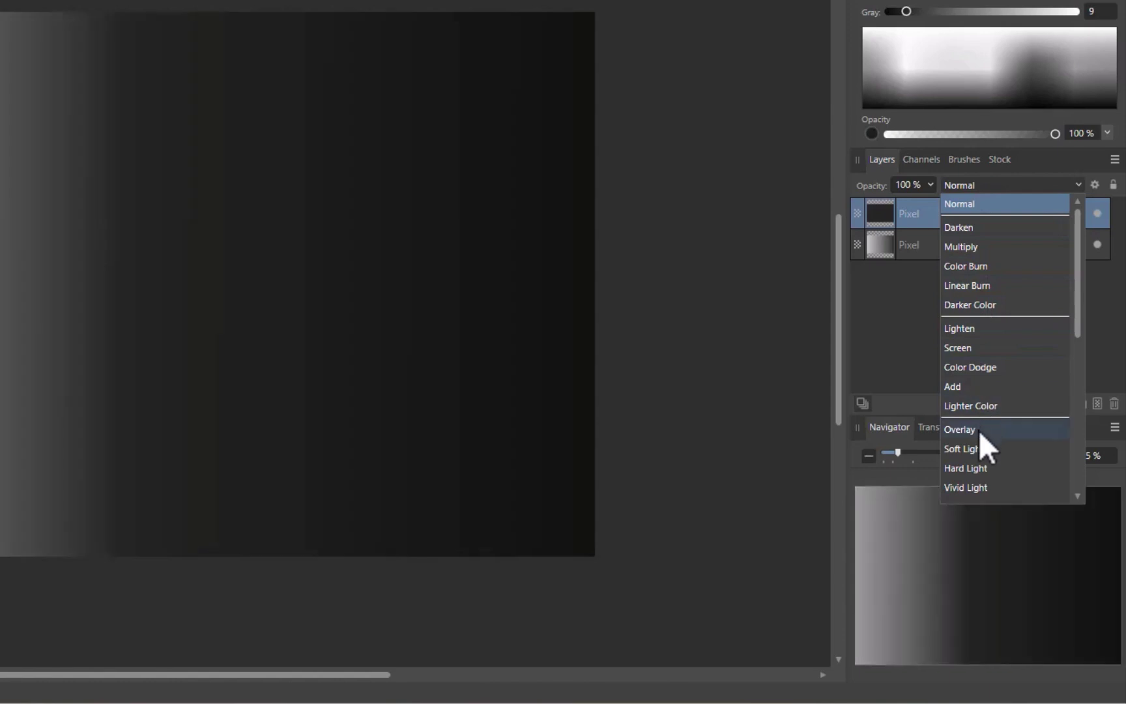
{"action": "left_click", "coordinate": [979, 430]}
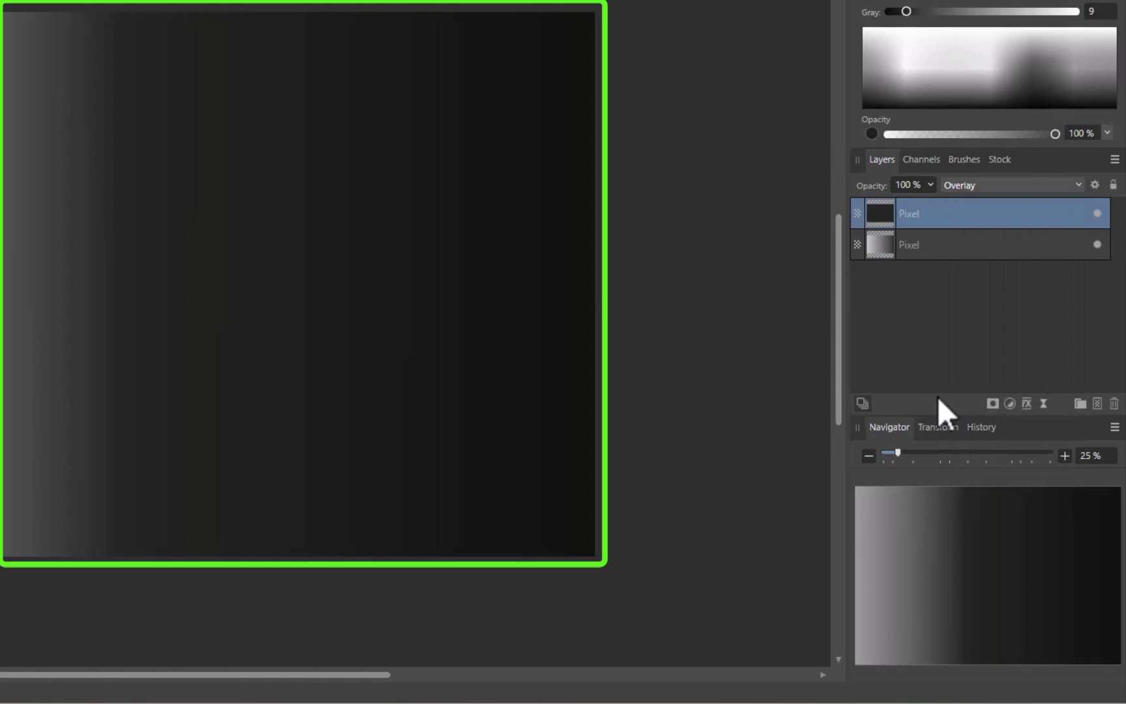
Return the top layer to Normal, make it a lighter Gray 71, and blend it with Overlay.
{"action": "key", "text": "ctrl+z"}
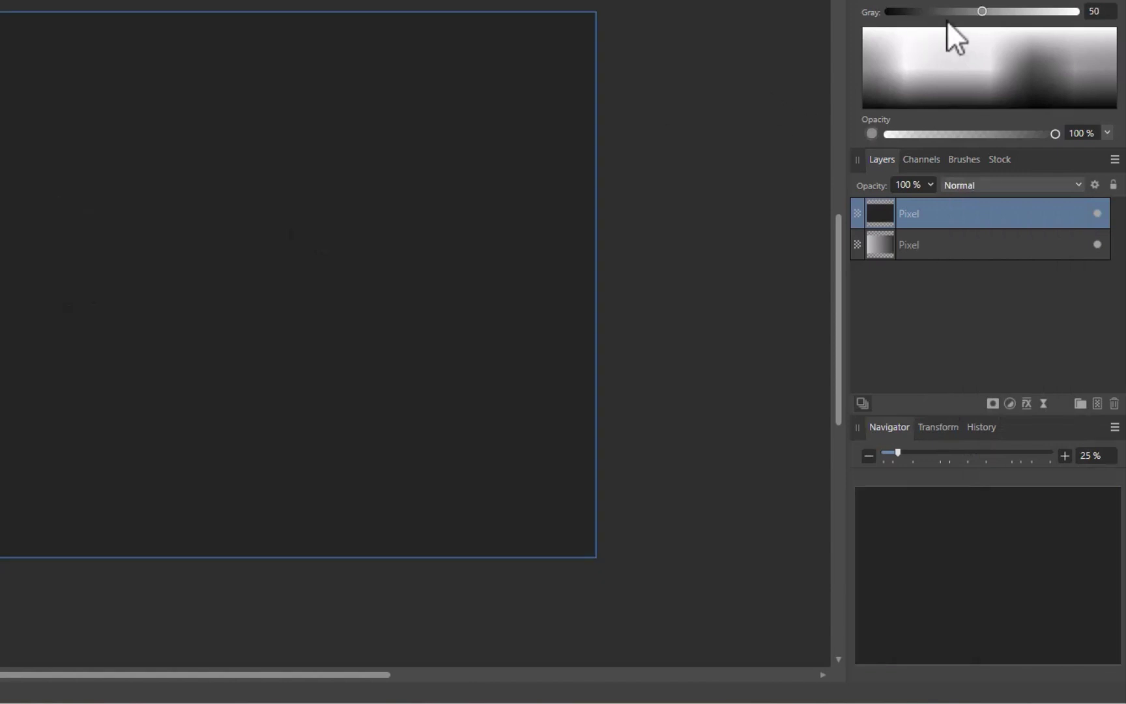
{"action": "left_click_drag", "start_coordinate": [984, 12], "coordinate": [1020, 13]}
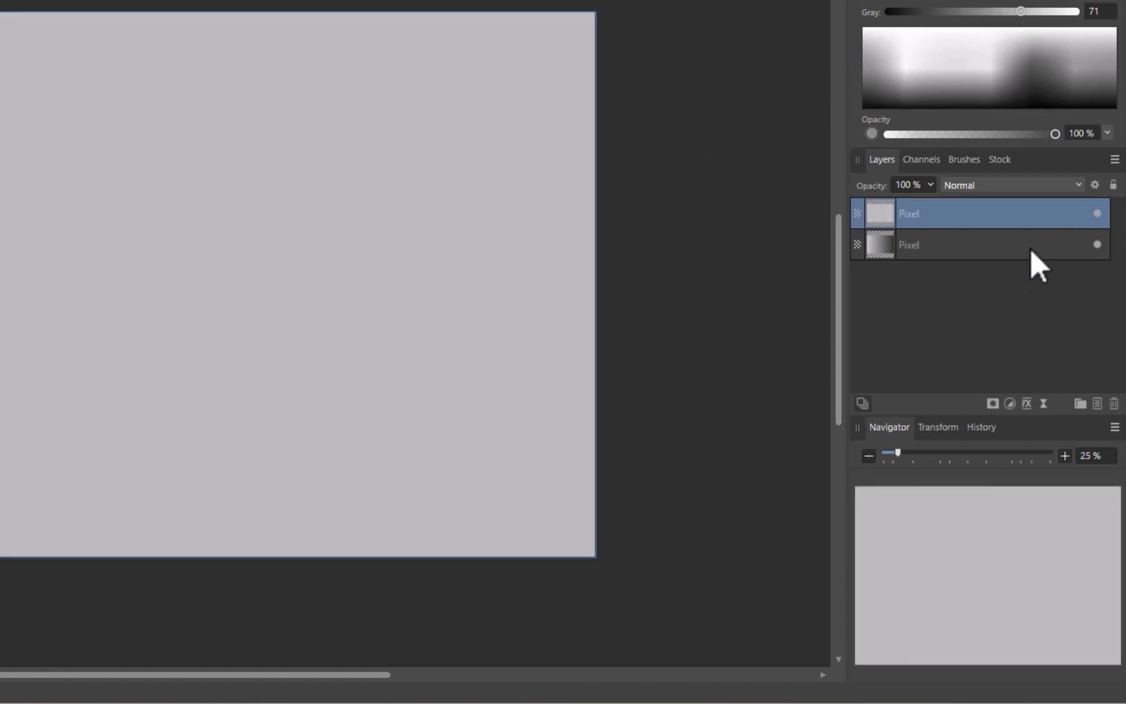
{"action": "left_click", "coordinate": [1001, 188]}
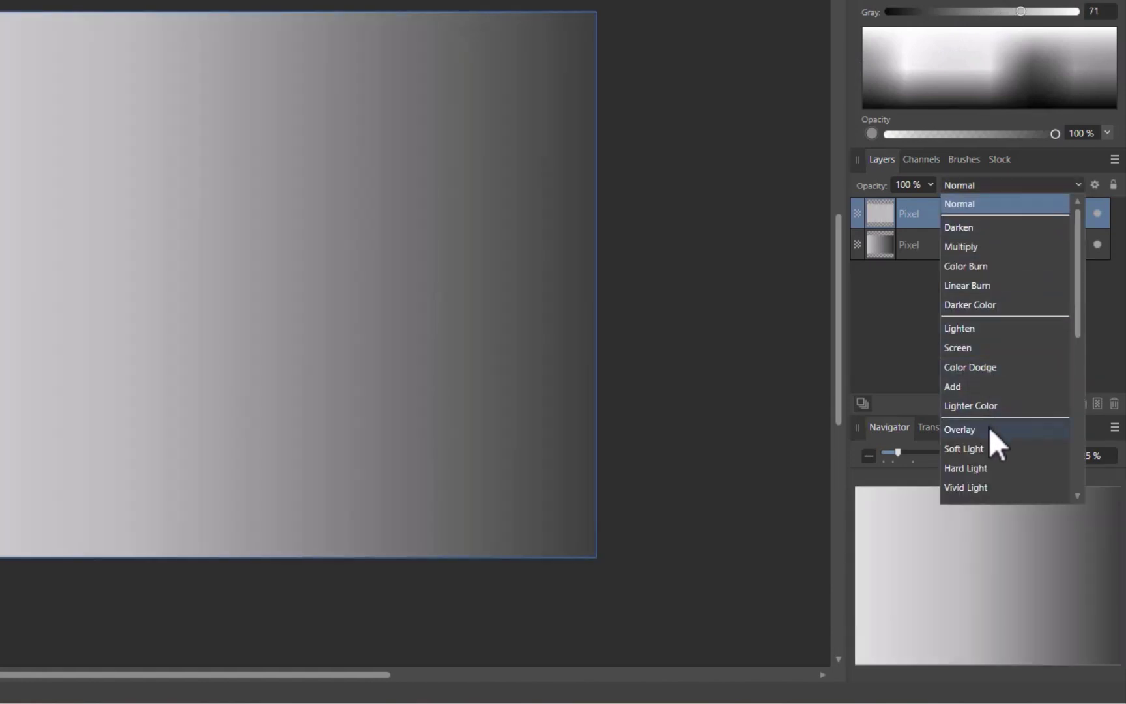
{"action": "left_click", "coordinate": [990, 428]}
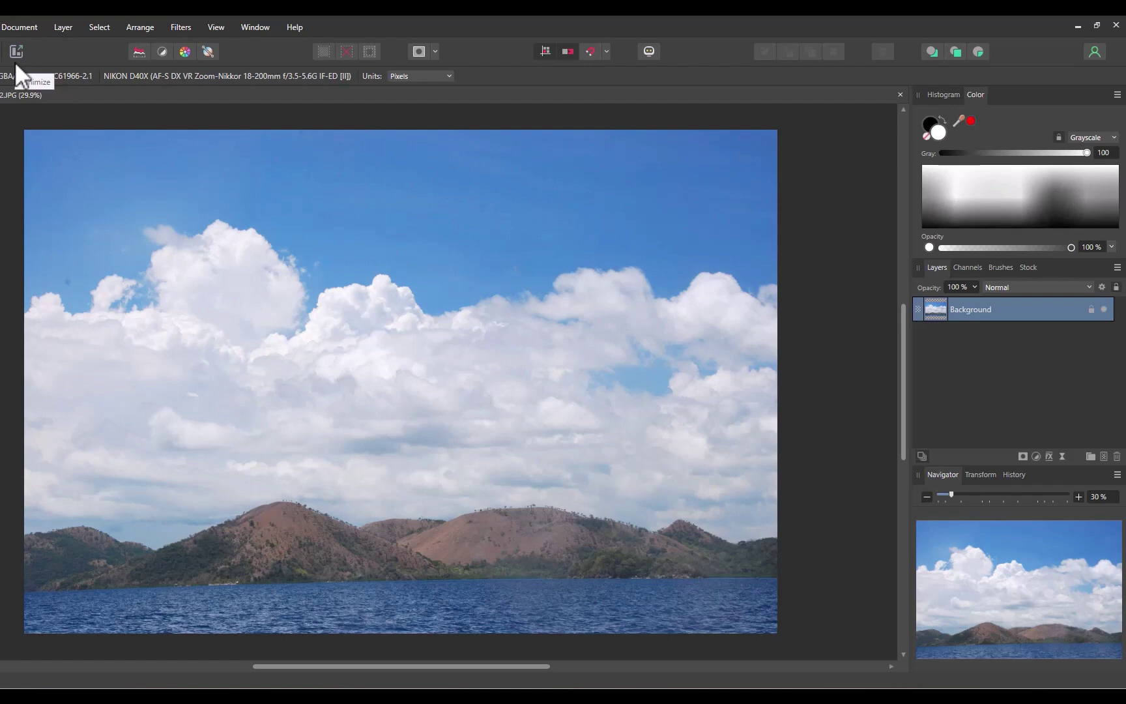
Duplicate the seascape Background layer and set the copy to Soft Light.
{"action": "right_click", "coordinate": [966, 309]}
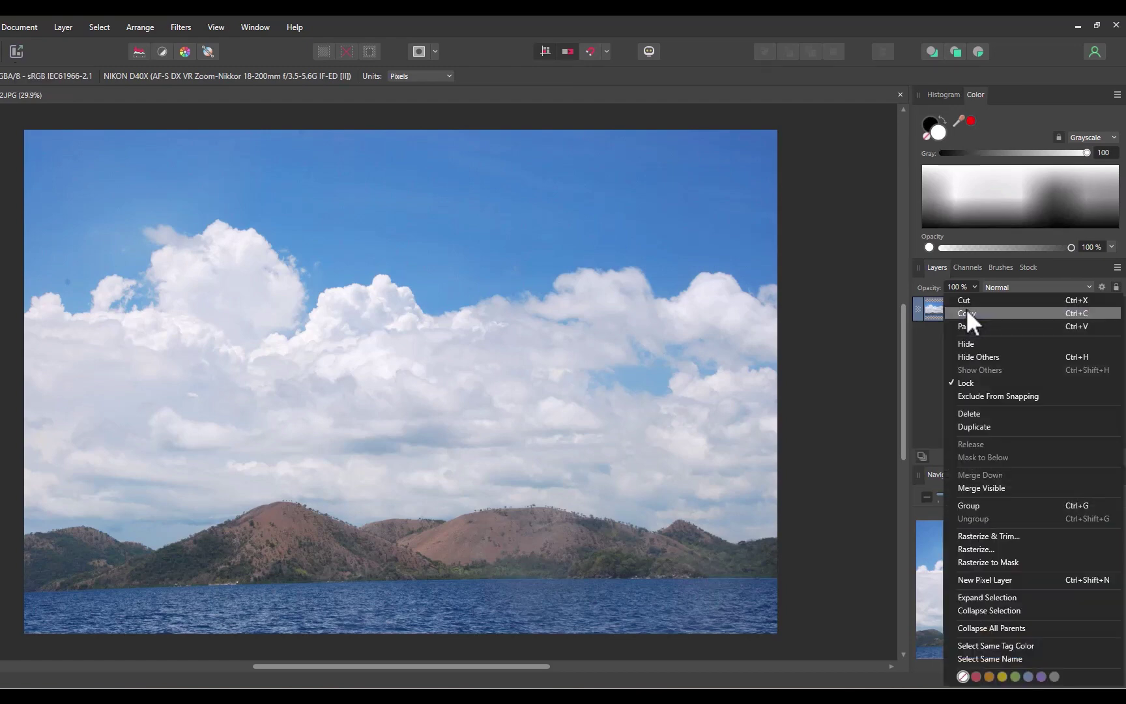
{"action": "left_click", "coordinate": [974, 427]}
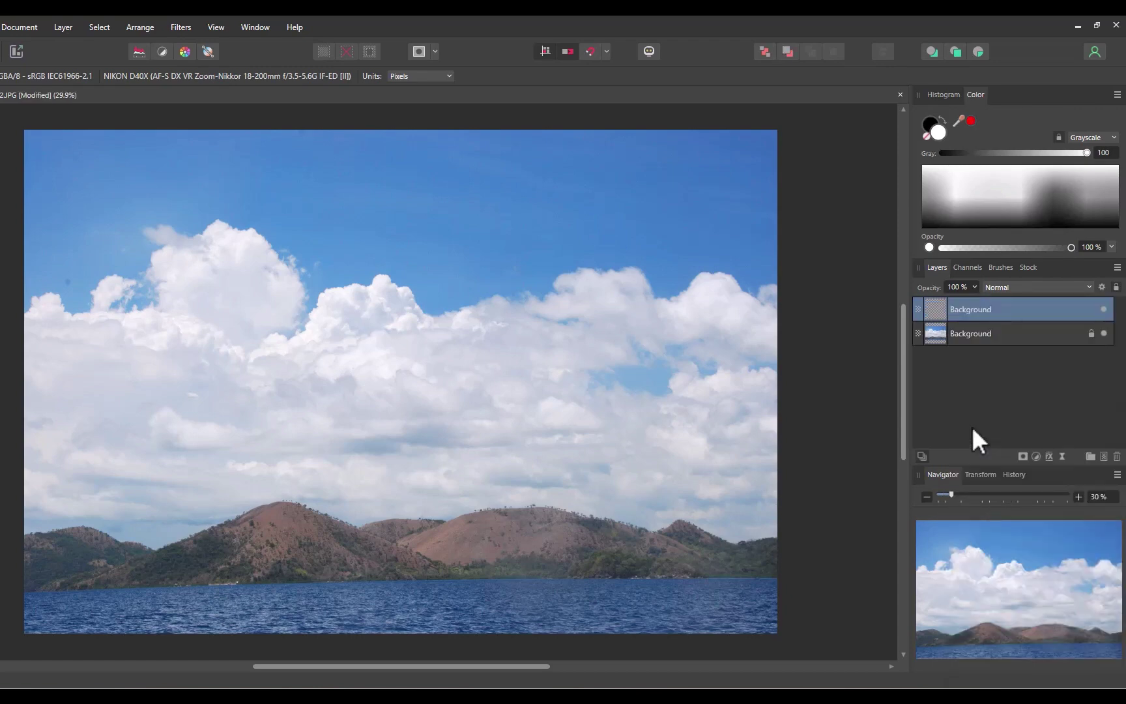
{"action": "left_click", "coordinate": [1005, 287]}
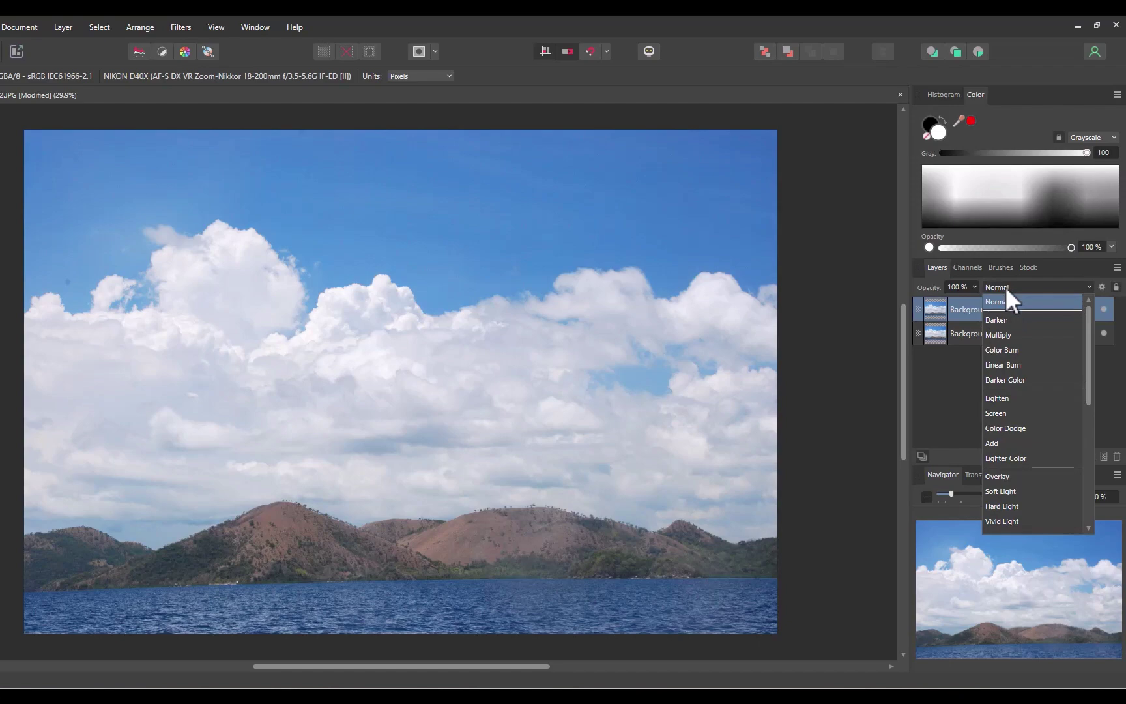
{"action": "scroll", "coordinate": [1005, 412], "scroll_direction": "down", "scroll_amount": 2}
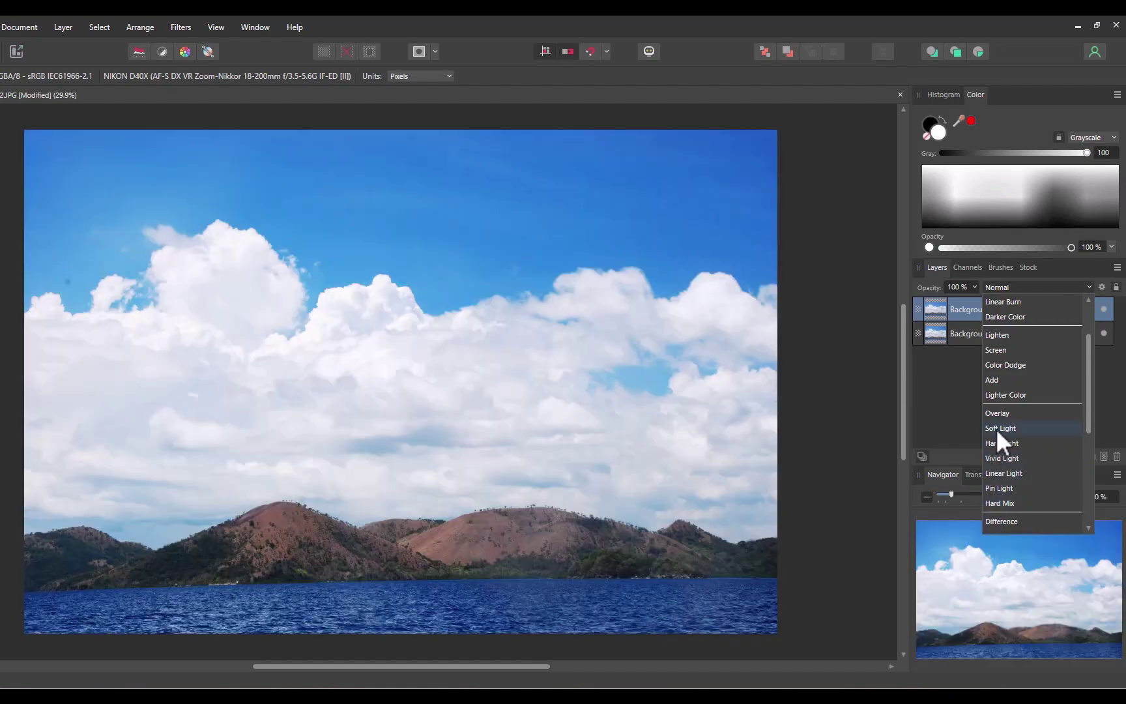
{"action": "left_click", "coordinate": [996, 428]}
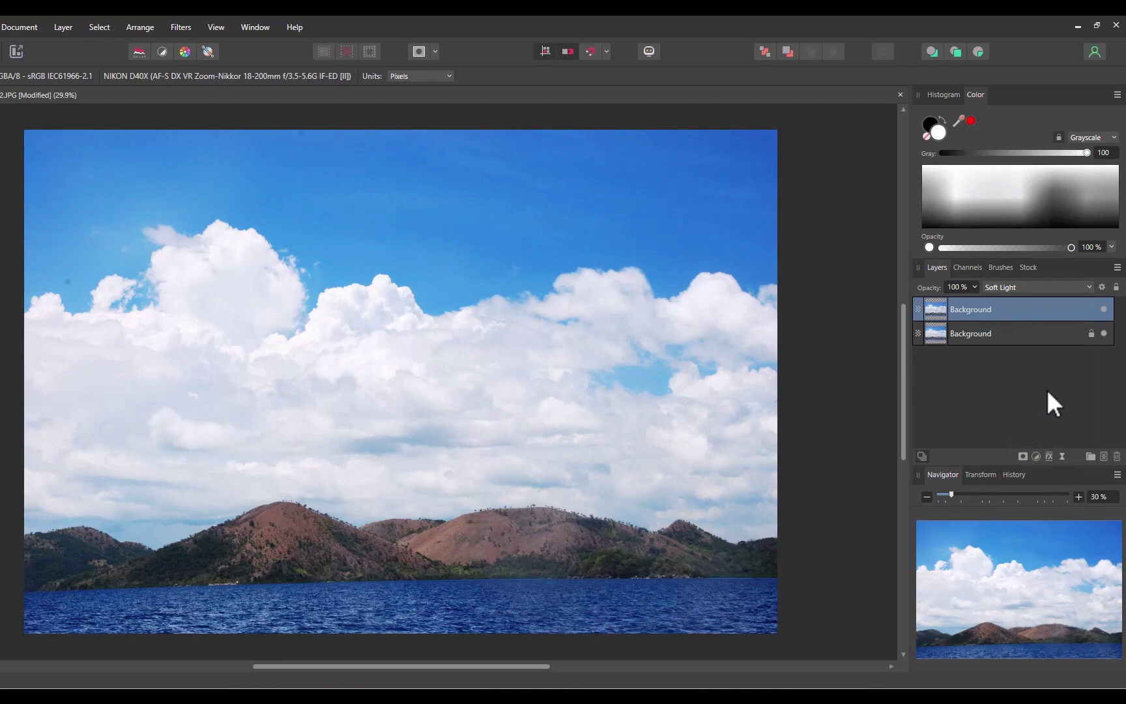
Toggle the Soft Light copy on and off to compare it with the original.
{"action": "left_click", "coordinate": [1103, 309]}
{"action": "left_click", "coordinate": [1103, 308]}
{"action": "left_click", "coordinate": [1103, 308]}
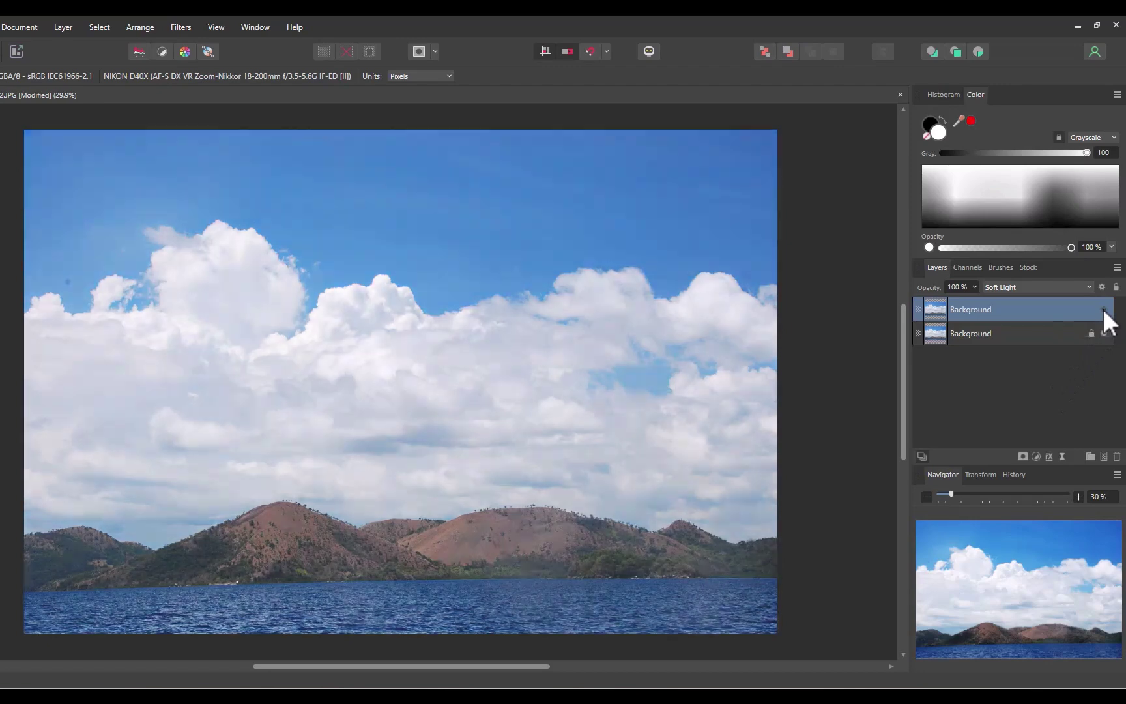
{"action": "left_click", "coordinate": [1103, 308]}
{"action": "left_click", "coordinate": [1103, 308]}
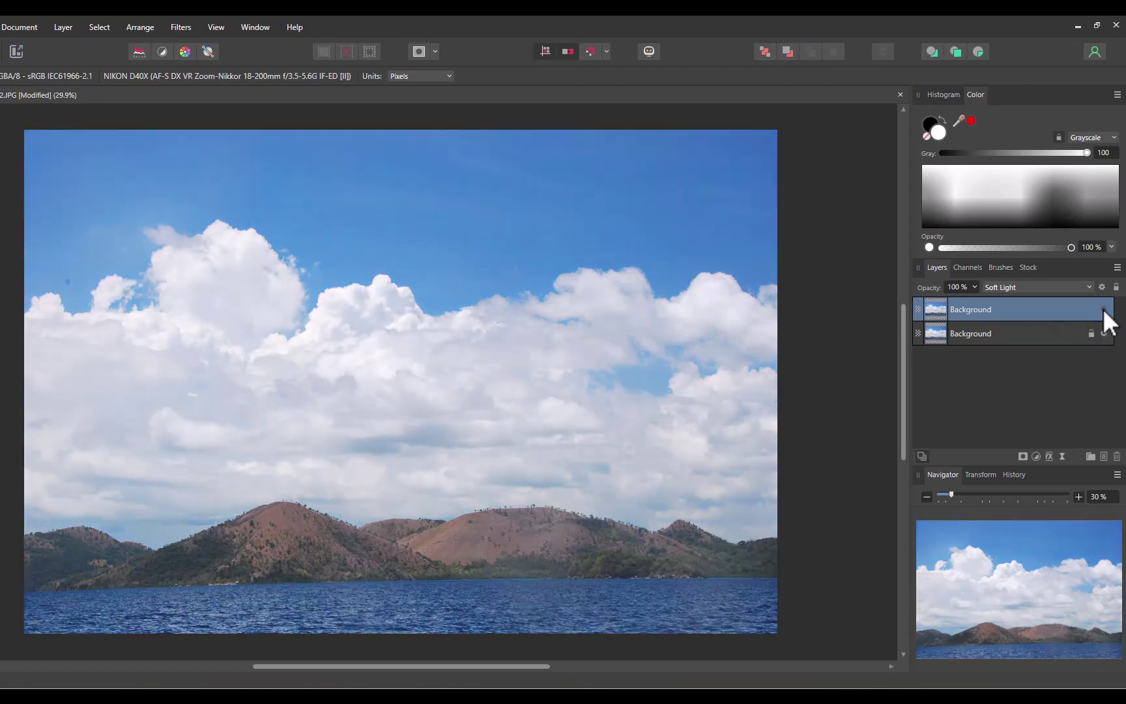
{"action": "left_click", "coordinate": [1103, 308]}
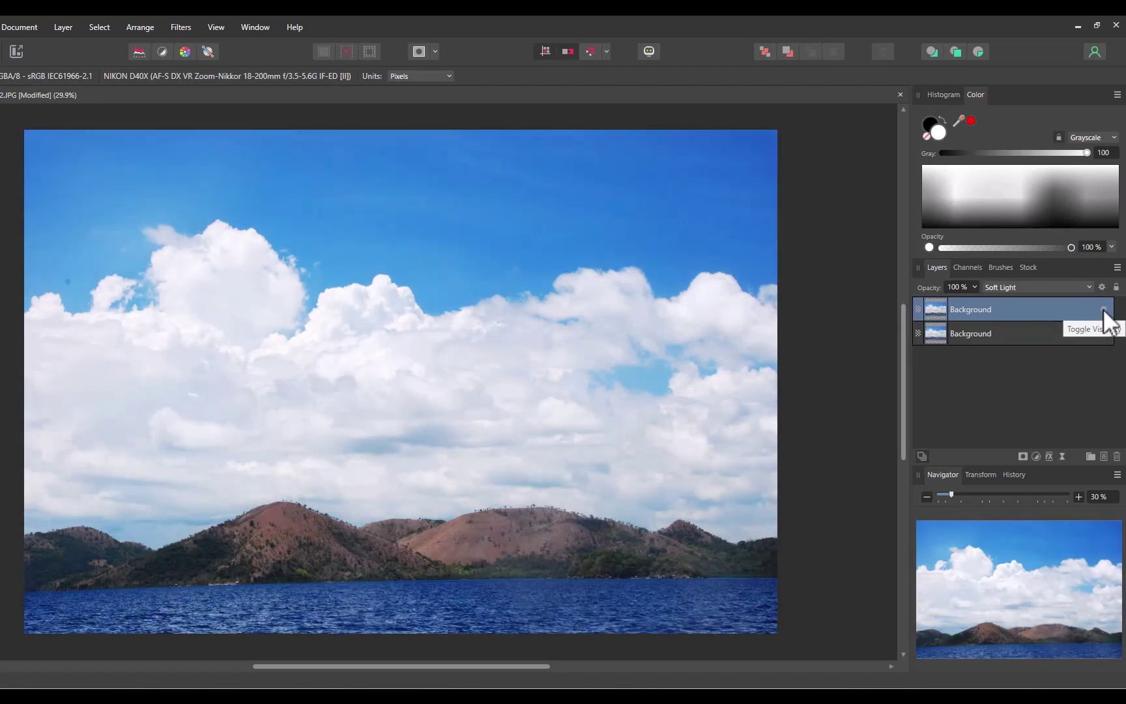
{"action": "left_click", "coordinate": [1102, 308]}
{"action": "left_click", "coordinate": [1103, 309]}
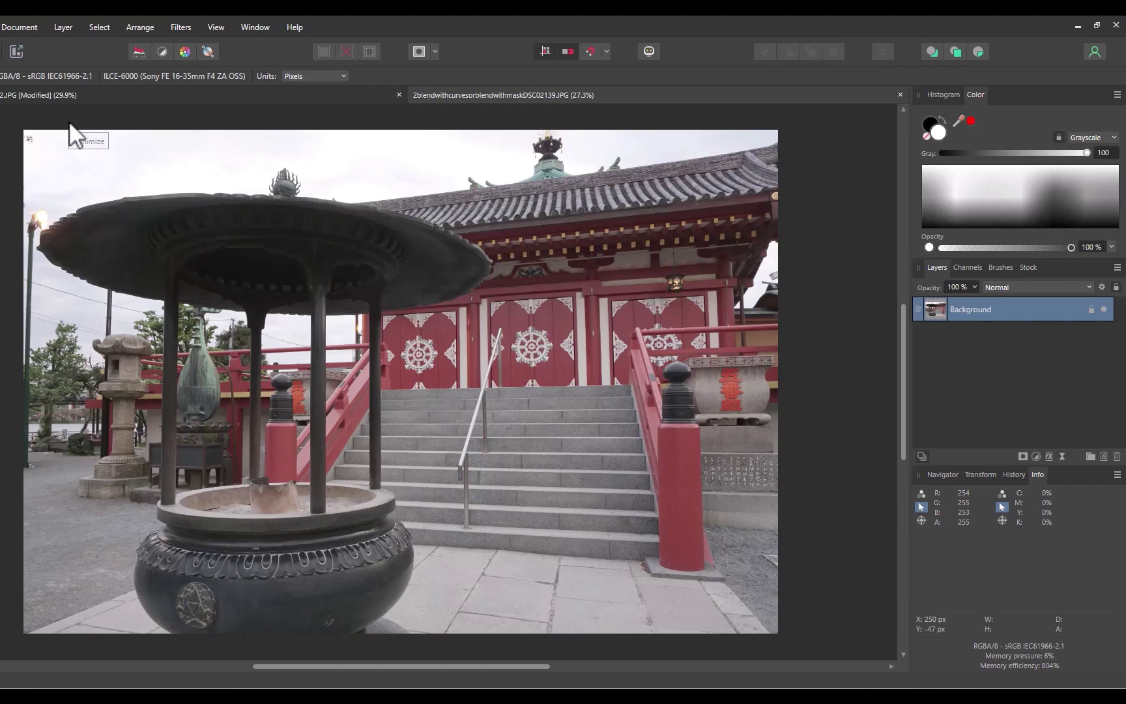
Duplicate the temple Background and name the top layer 'blend' and the bottom 'base'.
{"action": "right_click", "coordinate": [975, 305]}
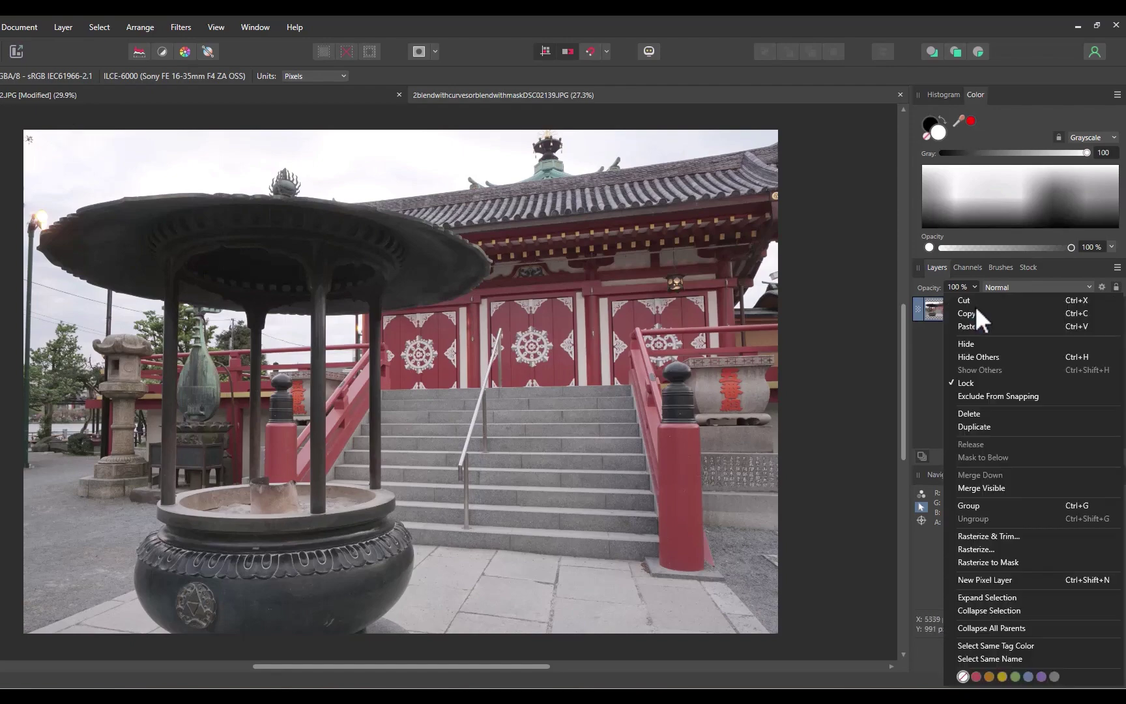
{"action": "left_click", "coordinate": [993, 426]}
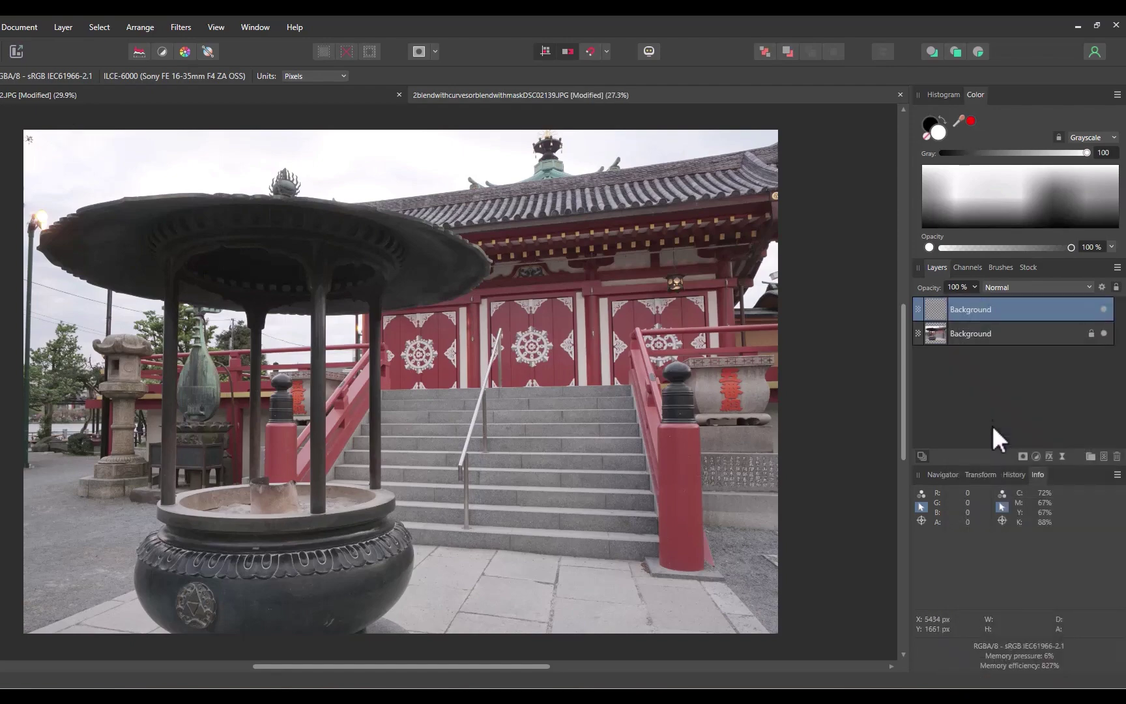
{"action": "double_click", "coordinate": [980, 309]}
{"action": "type", "text": "blend"}
{"action": "key", "text": "Return"}
{"action": "double_click", "coordinate": [971, 333]}
{"action": "type", "text": "base"}
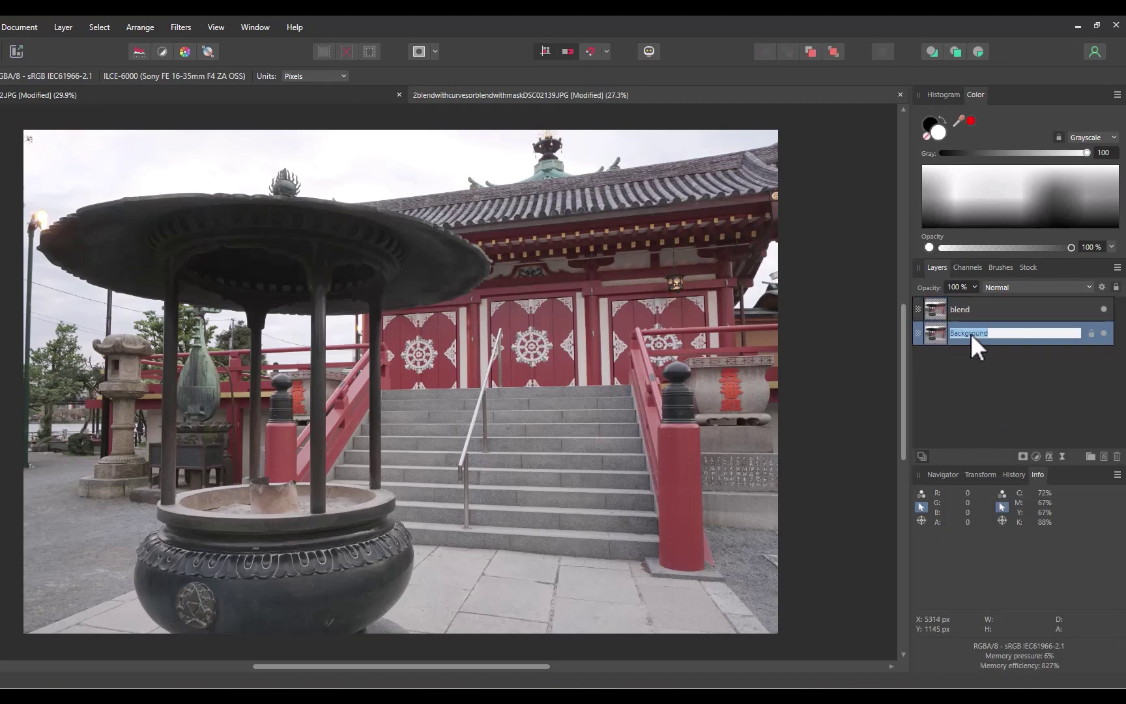
{"action": "key", "text": "Return"}
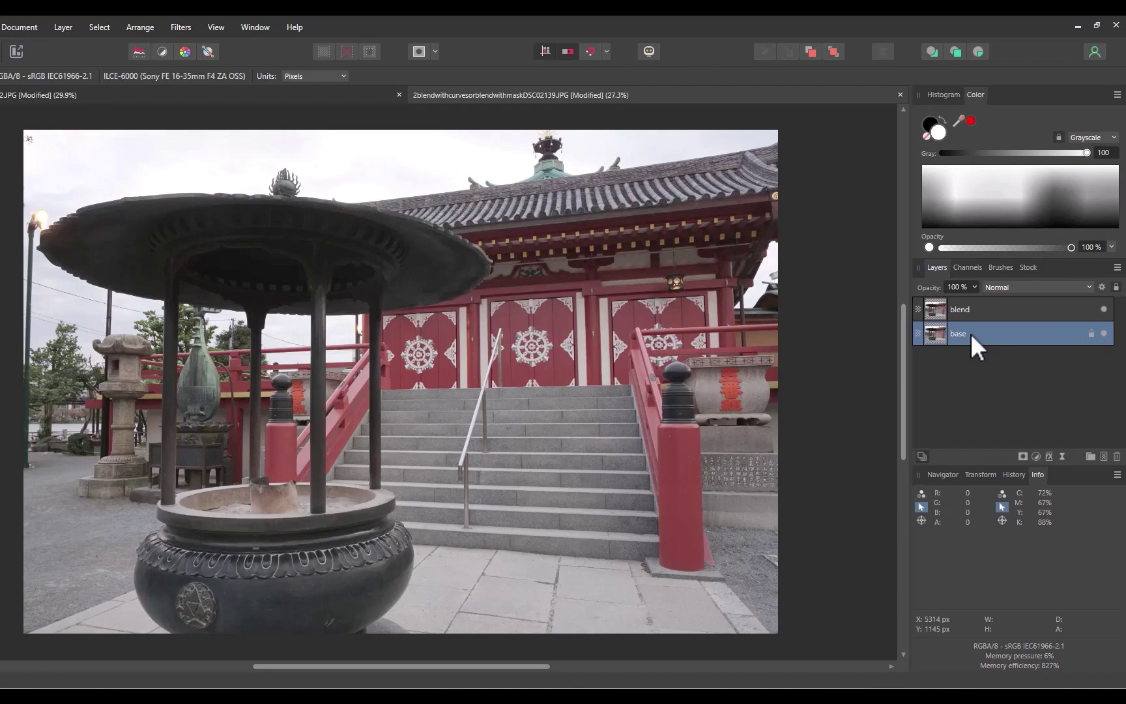
Set the blend layer's blend mode to Soft Light.
{"action": "left_click", "coordinate": [971, 309]}
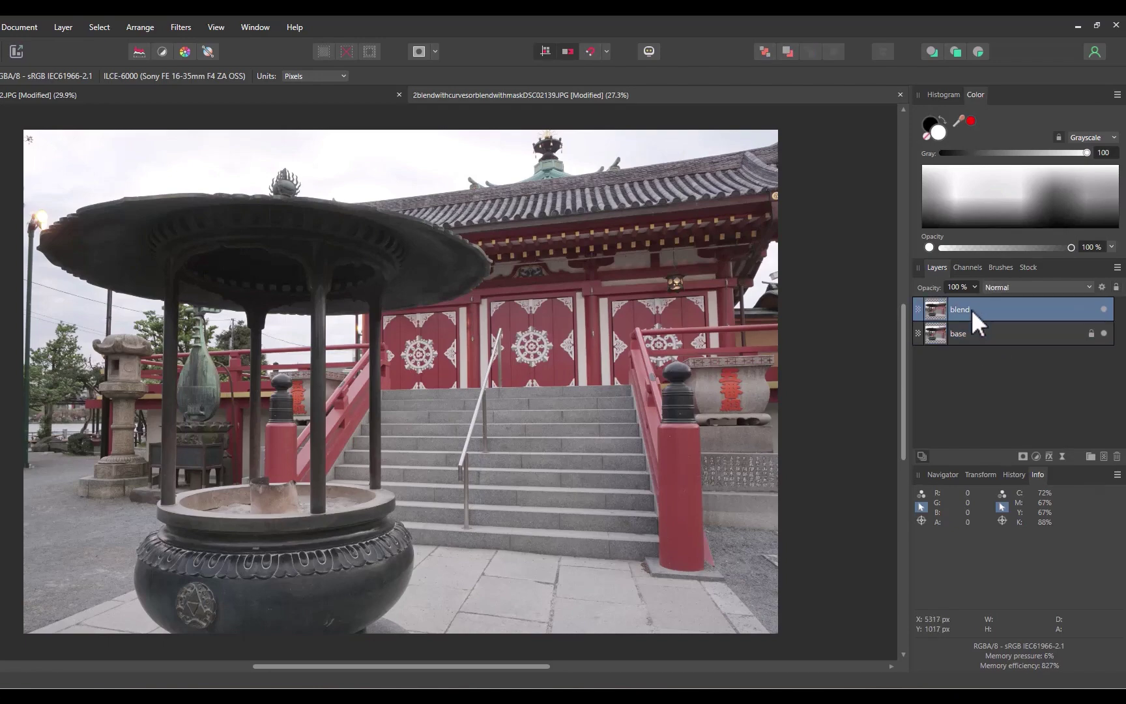
{"action": "left_click", "coordinate": [1011, 287]}
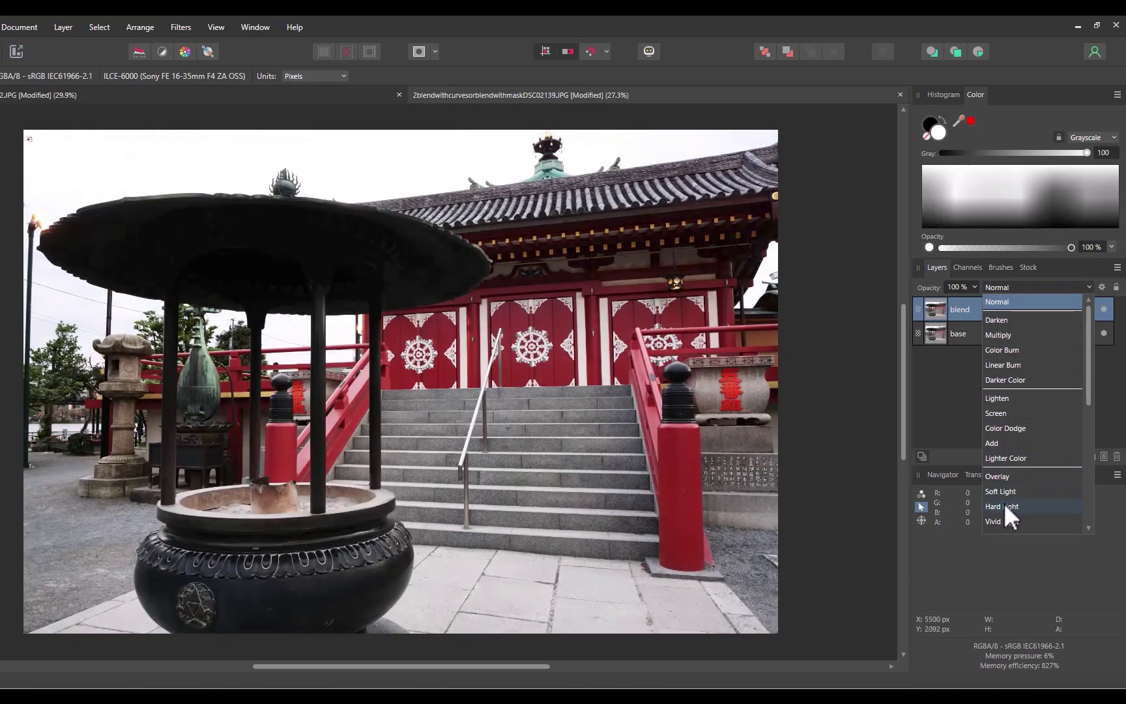
{"action": "scroll", "coordinate": [1004, 503], "scroll_direction": "down", "scroll_amount": 2}
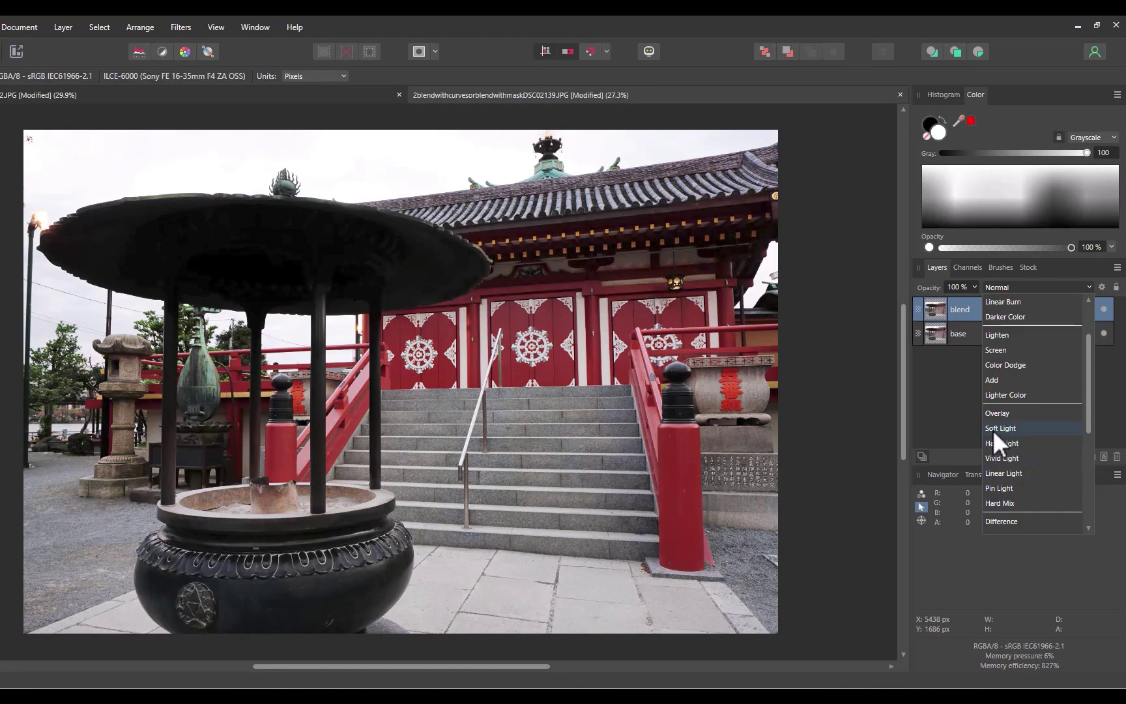
{"action": "left_click", "coordinate": [993, 429]}
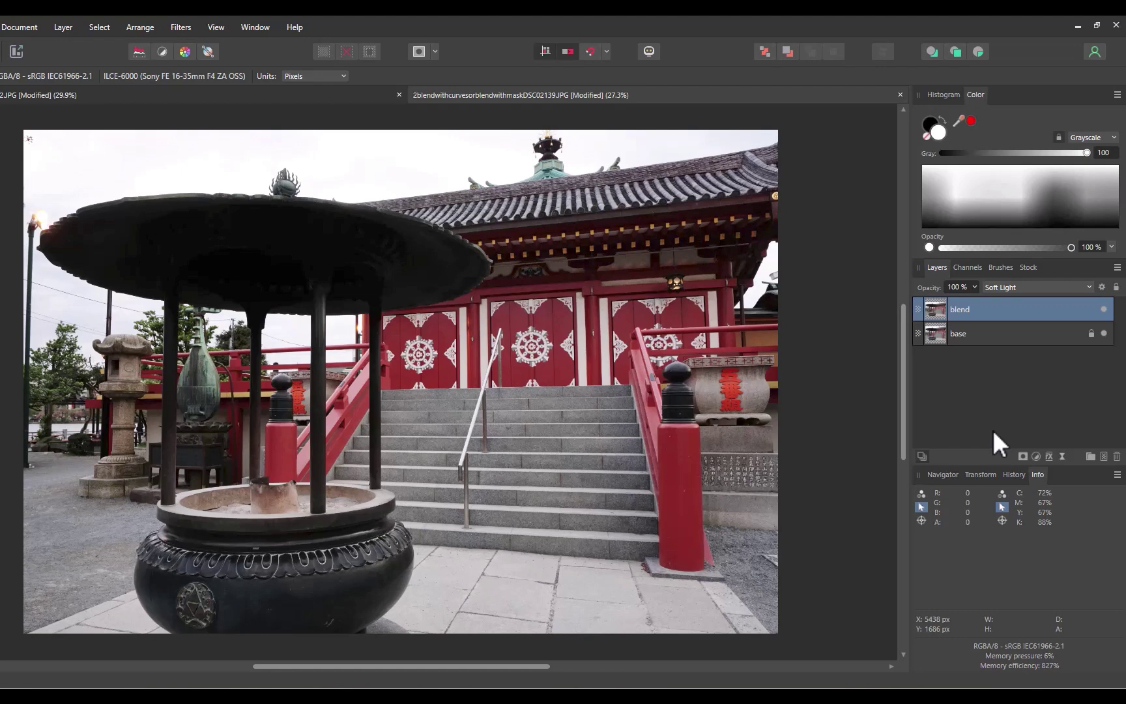
{"action": "left_click", "coordinate": [1024, 456]}
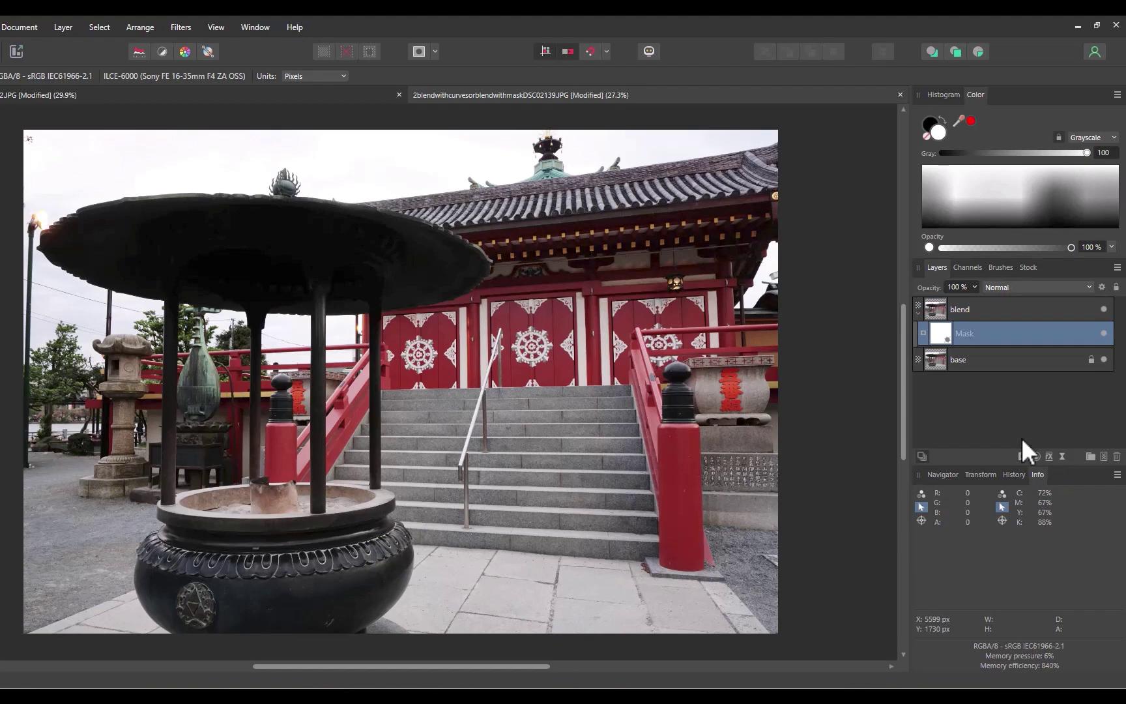
{"action": "key", "text": "b"}
{"action": "key", "text": "x"}
{"action": "mouse_move", "coordinate": [226, 264]}
{"action": "left_mouse_down"}
{"action": "mouse_move", "coordinate": [332, 447]}
{"action": "mouse_move", "coordinate": [321, 466]}
{"action": "mouse_move", "coordinate": [261, 277]}
{"action": "mouse_move", "coordinate": [358, 272]}
{"action": "left_mouse_up"}
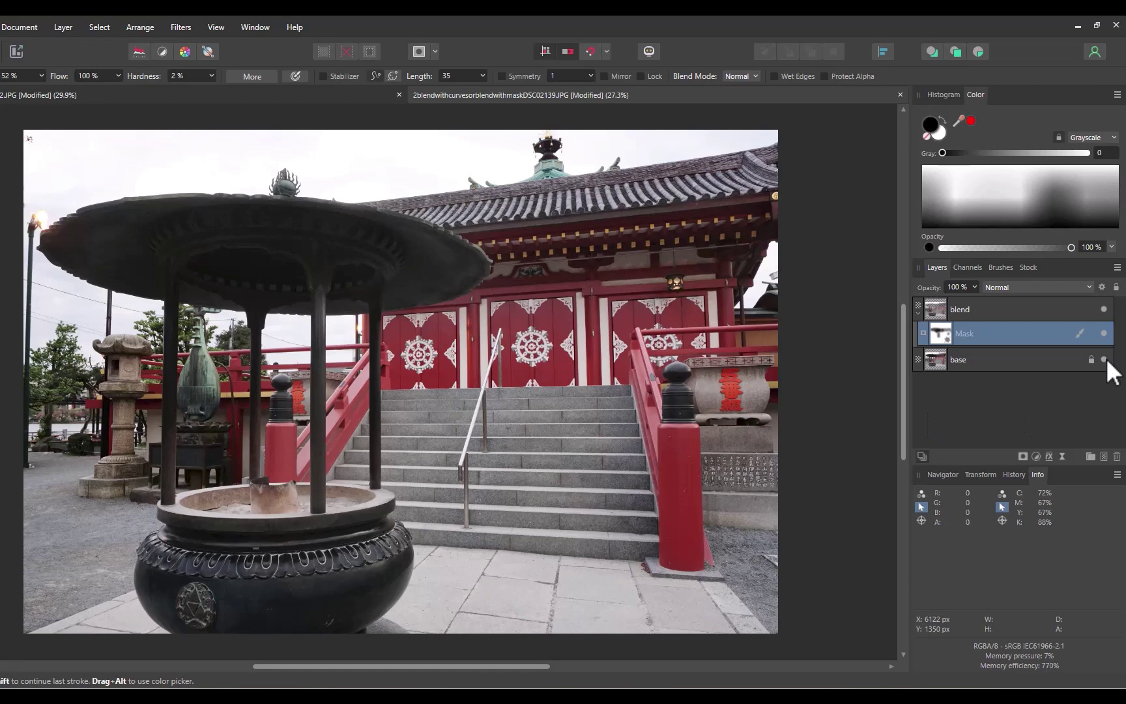
{"action": "key", "text": "ctrl+z"}
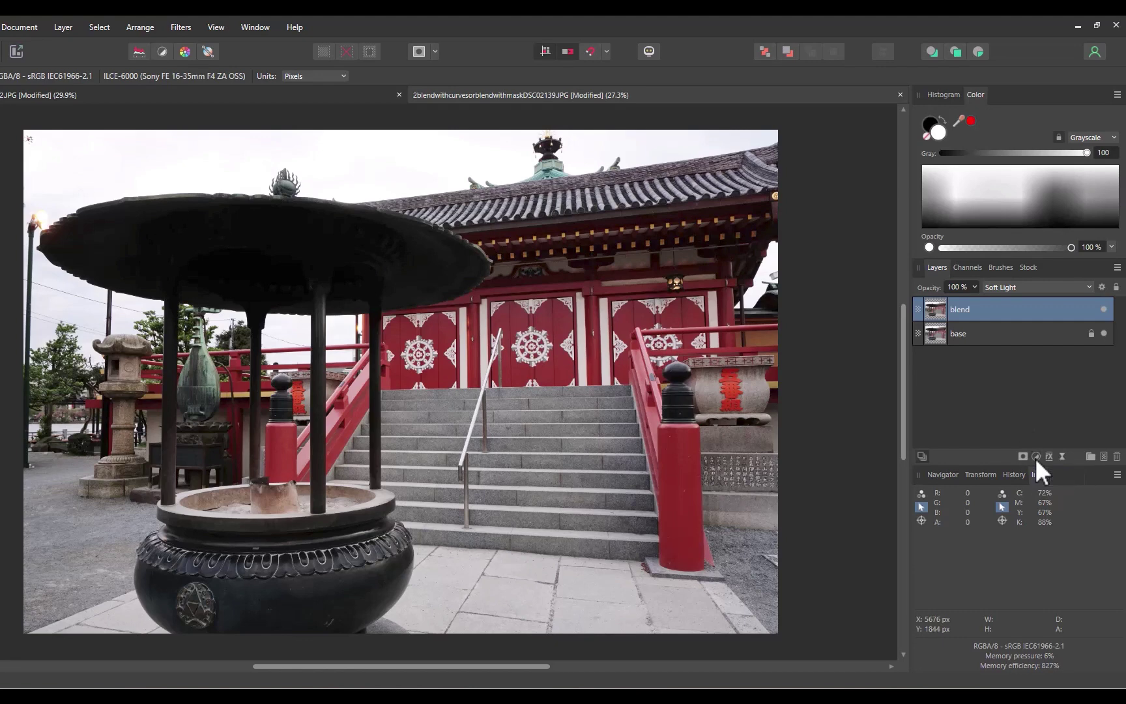
Nest a Curves adjustment inside the blend layer and bend an S-curve that lifts the shadows.
{"action": "left_click", "coordinate": [1035, 457]}
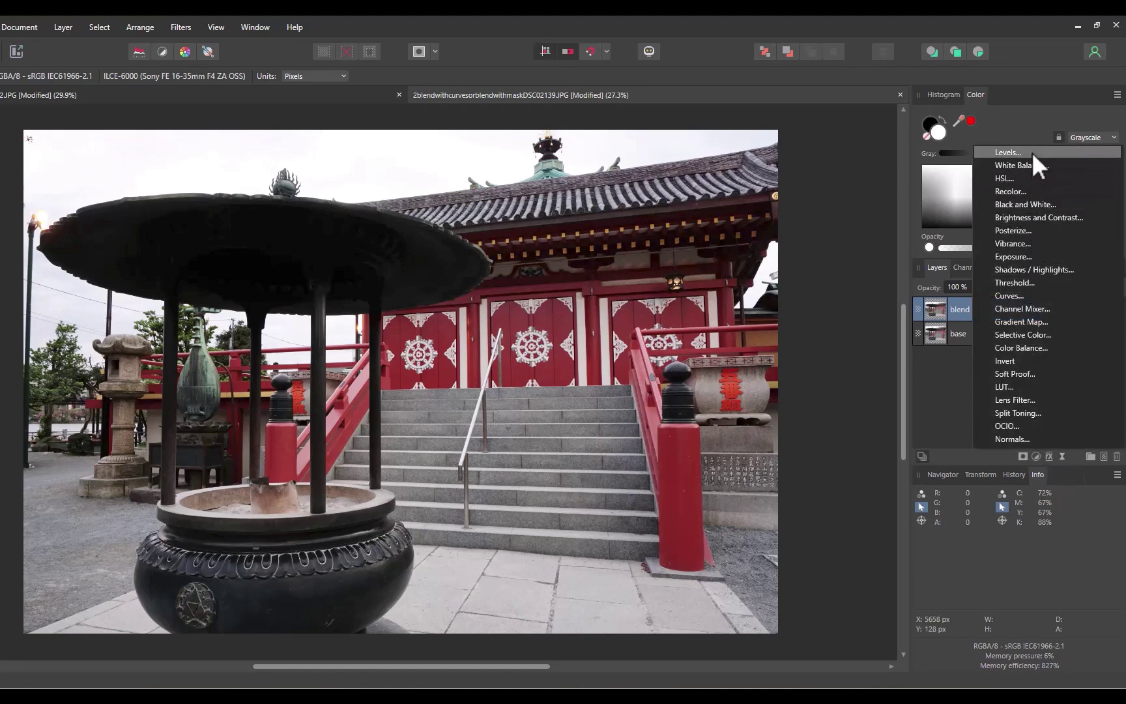
{"action": "left_click", "coordinate": [1033, 296]}
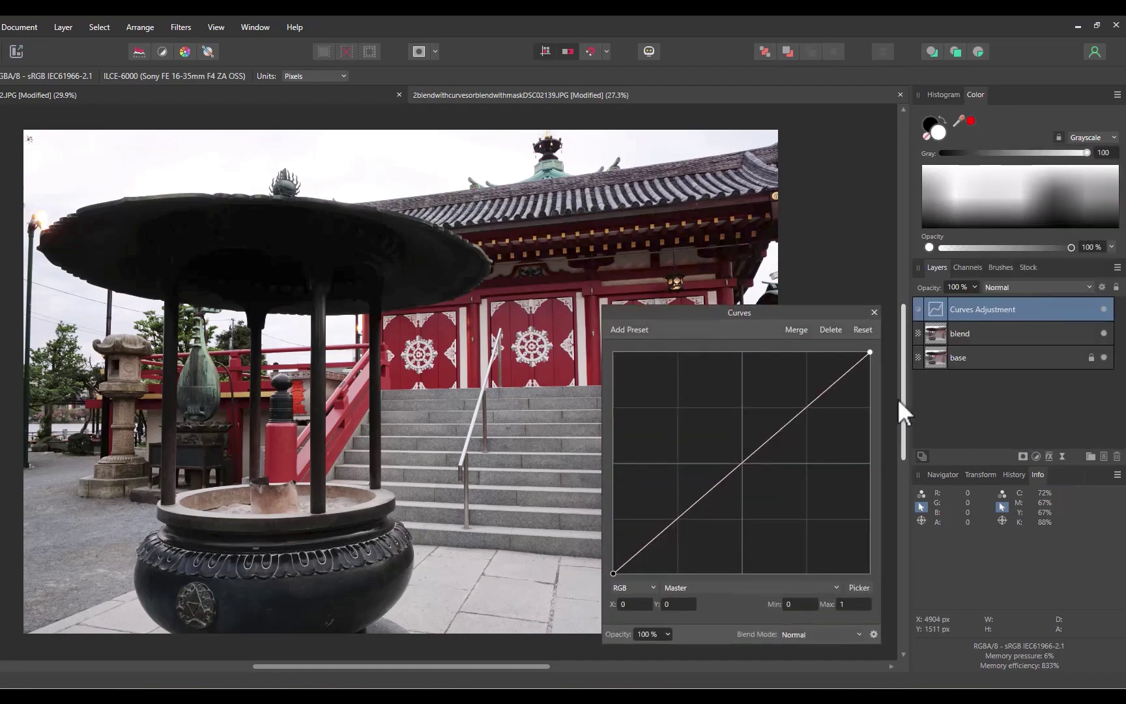
{"action": "left_click_drag", "start_coordinate": [957, 308], "coordinate": [956, 335]}
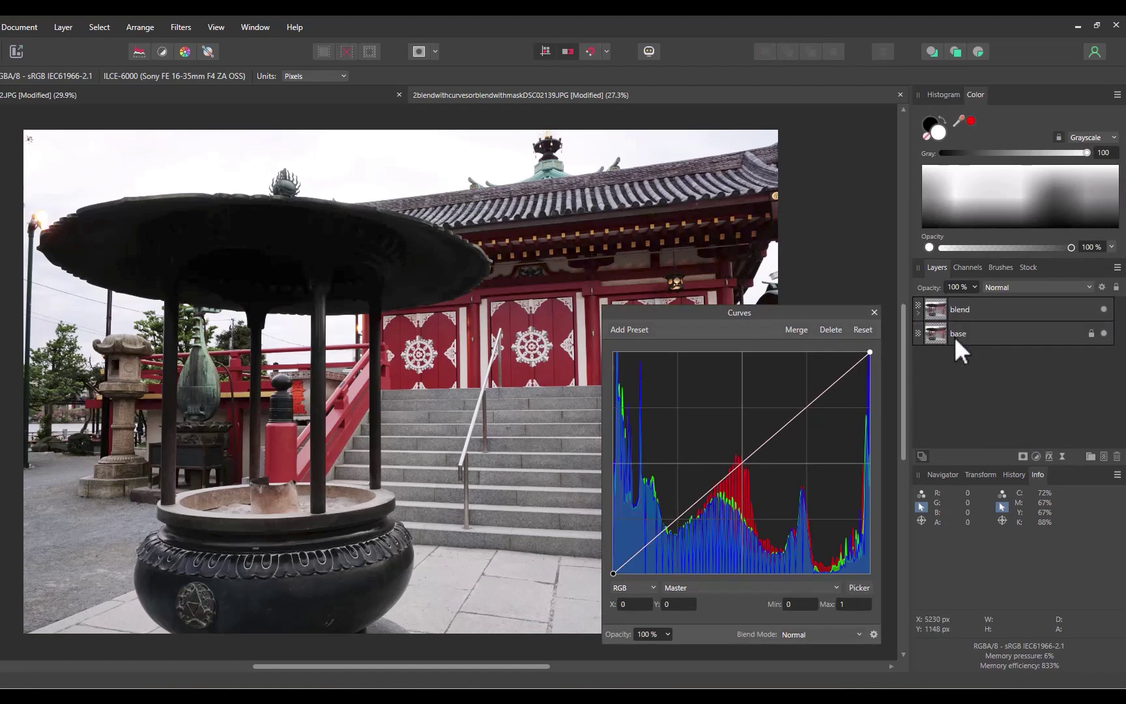
{"action": "left_click", "coordinate": [919, 313]}
{"action": "left_click_drag", "start_coordinate": [665, 528], "coordinate": [634, 519]}
{"action": "left_click_drag", "start_coordinate": [733, 402], "coordinate": [768, 446]}
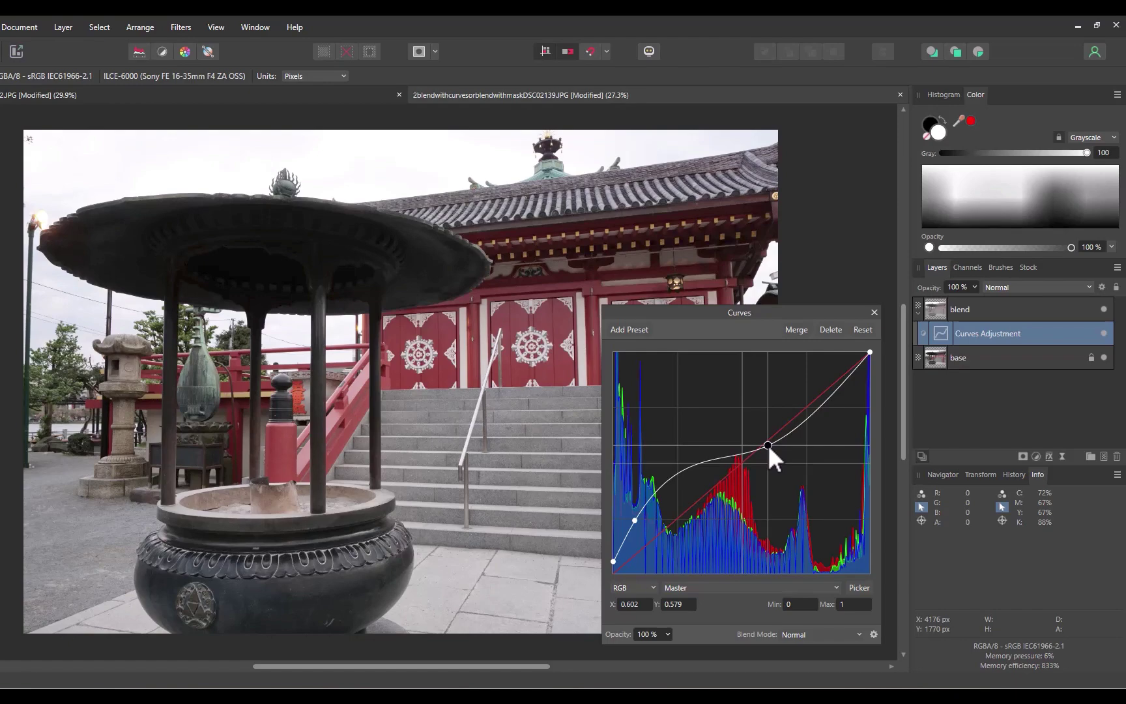
{"action": "left_click", "coordinate": [874, 313]}
Toggle the Curves adjustment and blend layer visibility to compare the effect.
{"action": "left_click", "coordinate": [1104, 333]}
{"action": "left_click", "coordinate": [1104, 333]}
{"action": "left_click", "coordinate": [1103, 333]}
{"action": "left_click", "coordinate": [1102, 333]}
{"action": "left_click", "coordinate": [1103, 332]}
{"action": "left_click", "coordinate": [1103, 333]}
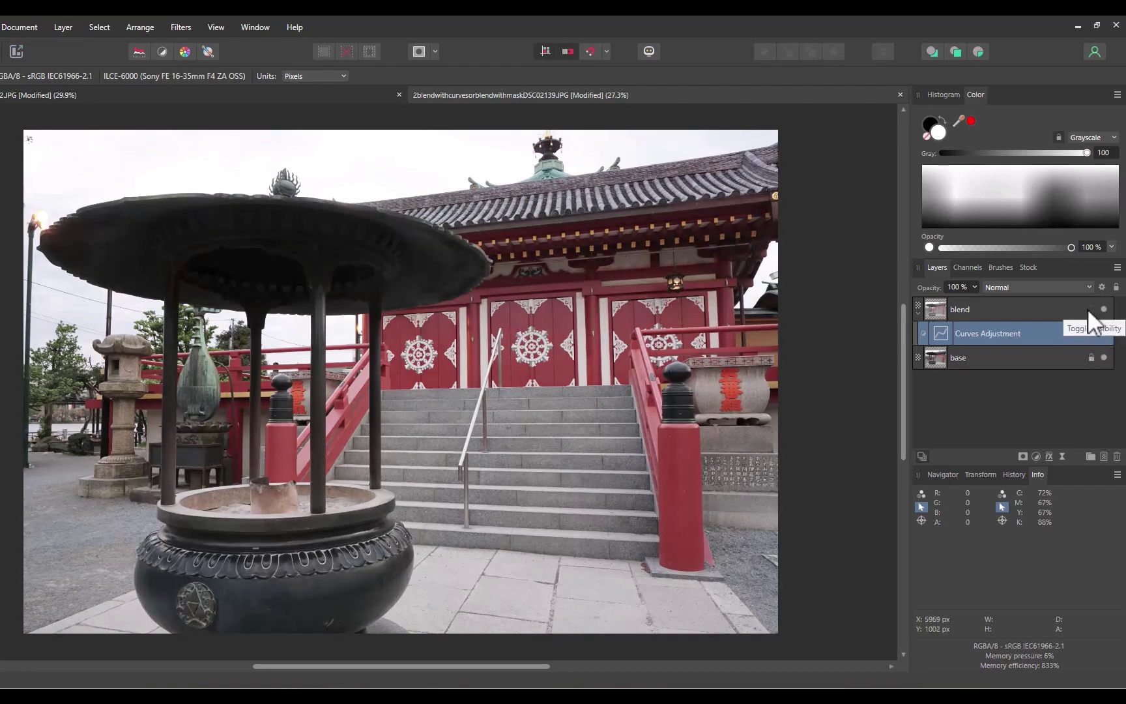
{"action": "left_click", "coordinate": [1105, 309]}
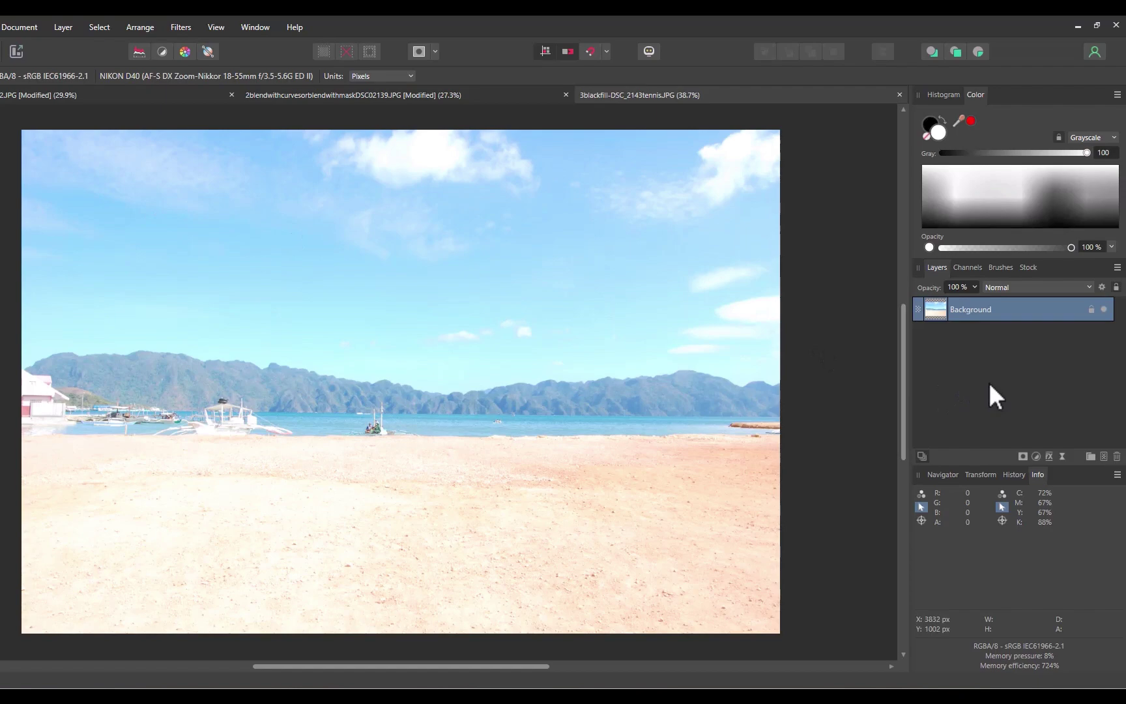
Duplicate the beach Background, then delete the copy and add an empty Pixel layer instead.
{"action": "key", "text": "ctrl+j"}
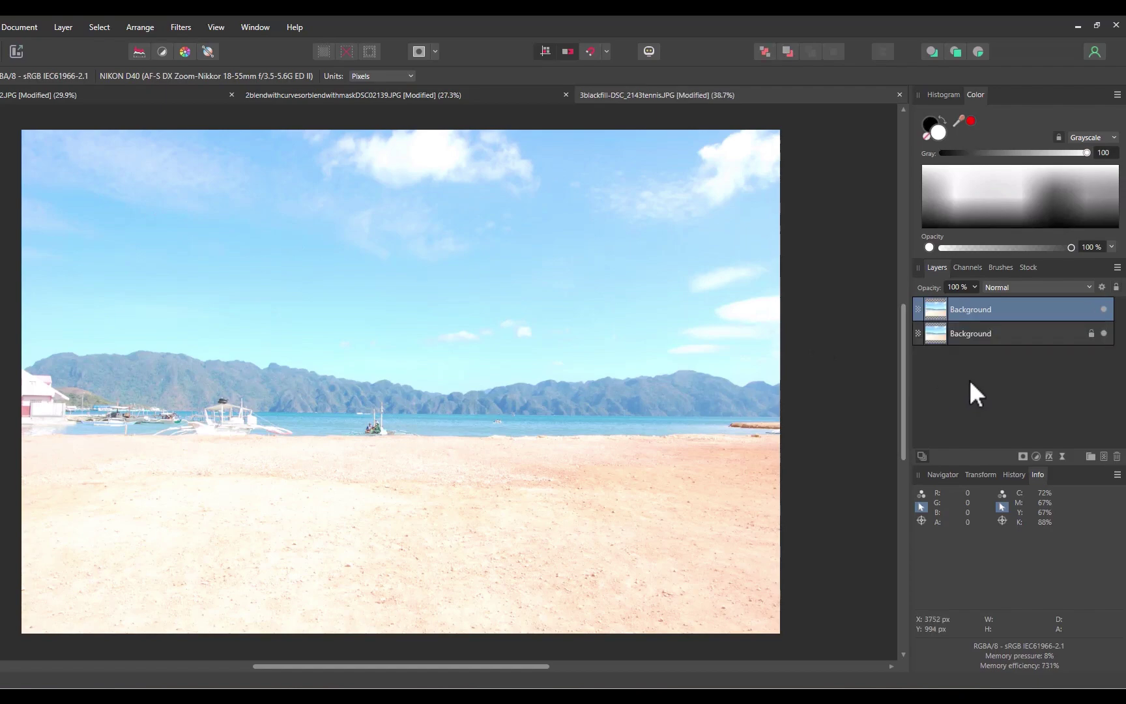
{"action": "left_click", "coordinate": [1000, 288]}
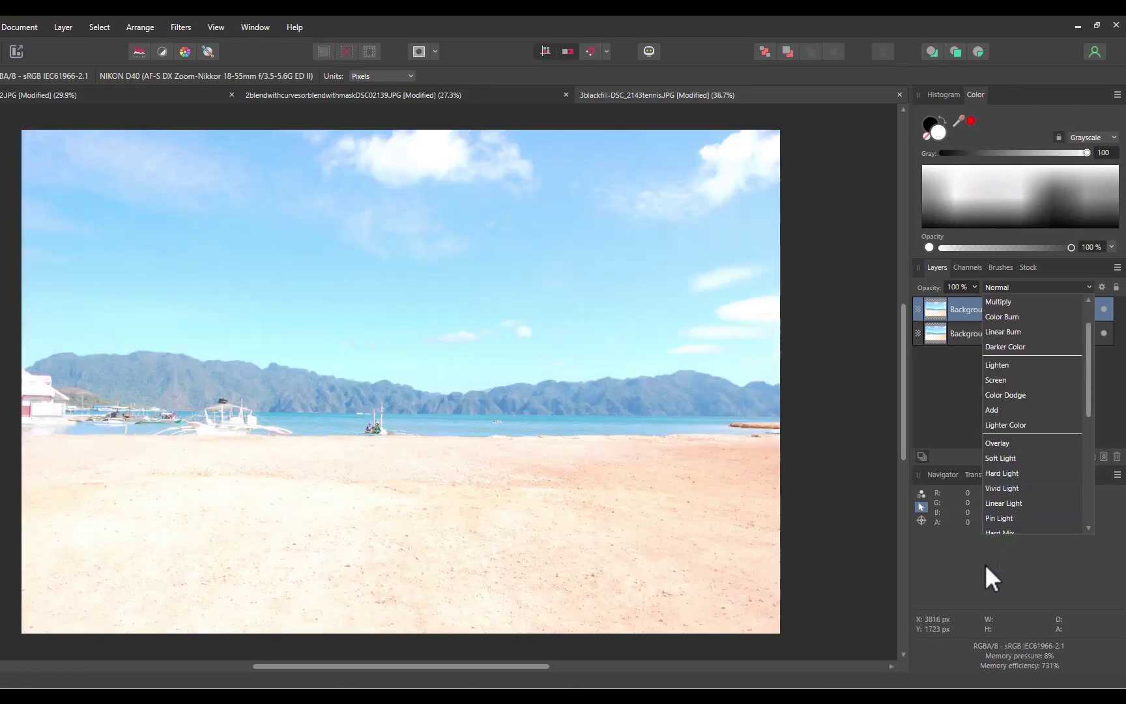
{"action": "left_click", "coordinate": [983, 564]}
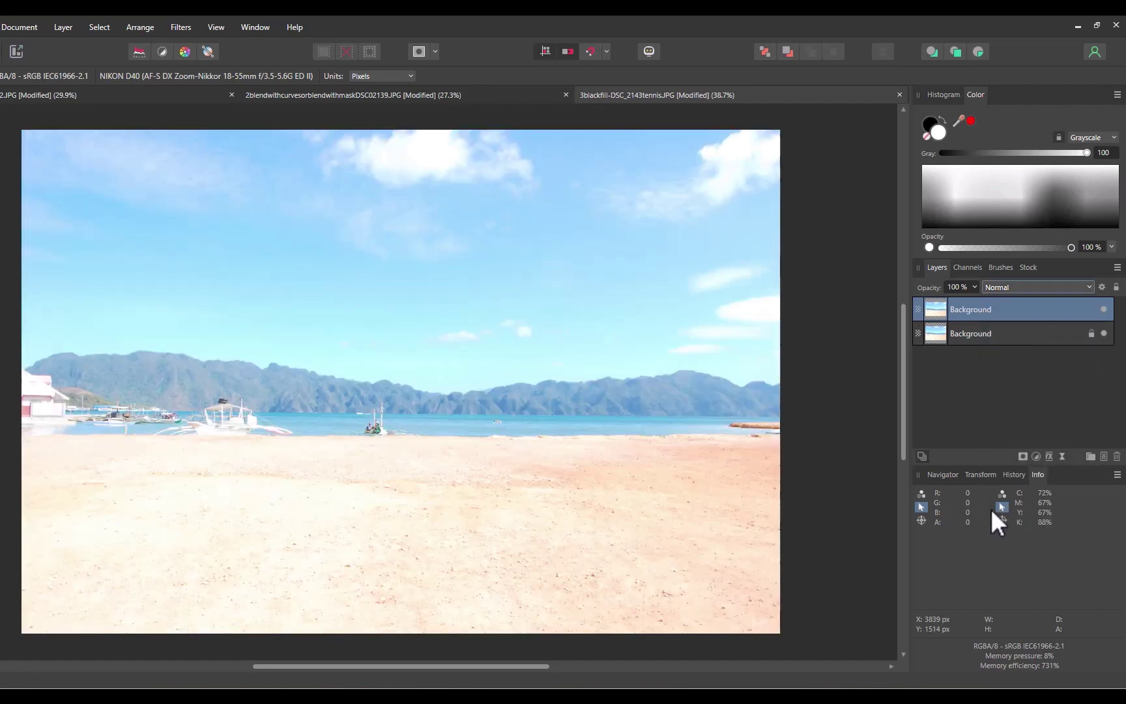
{"action": "key", "text": "Delete"}
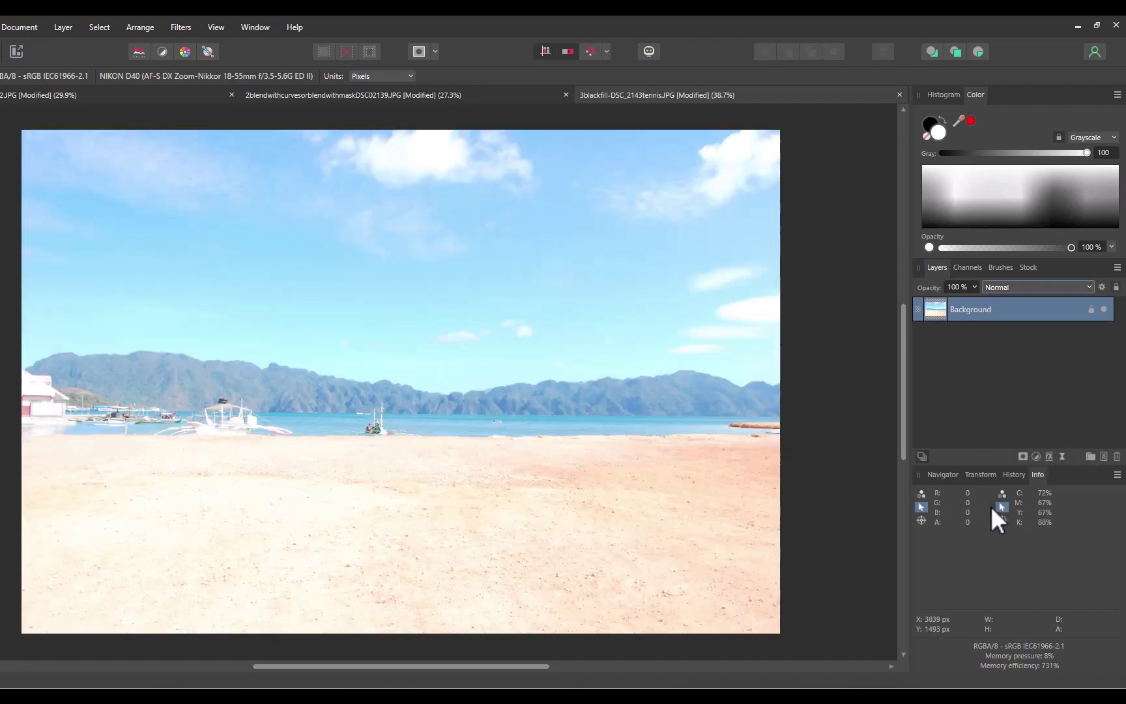
{"action": "left_click", "coordinate": [1103, 454]}
Flood-fill the new Pixel layer with black (Gray 0) and set its blend mode to Soft Light.
{"action": "key", "text": "g"}
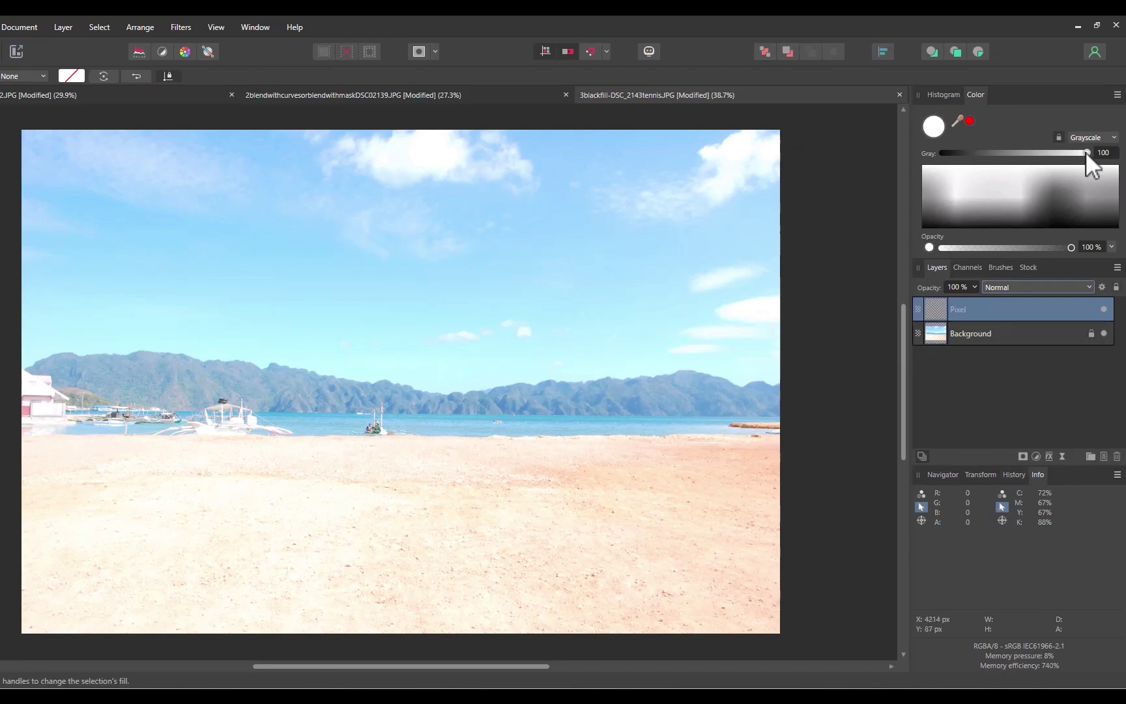
{"action": "left_click_drag", "start_coordinate": [1080, 153], "coordinate": [915, 158]}
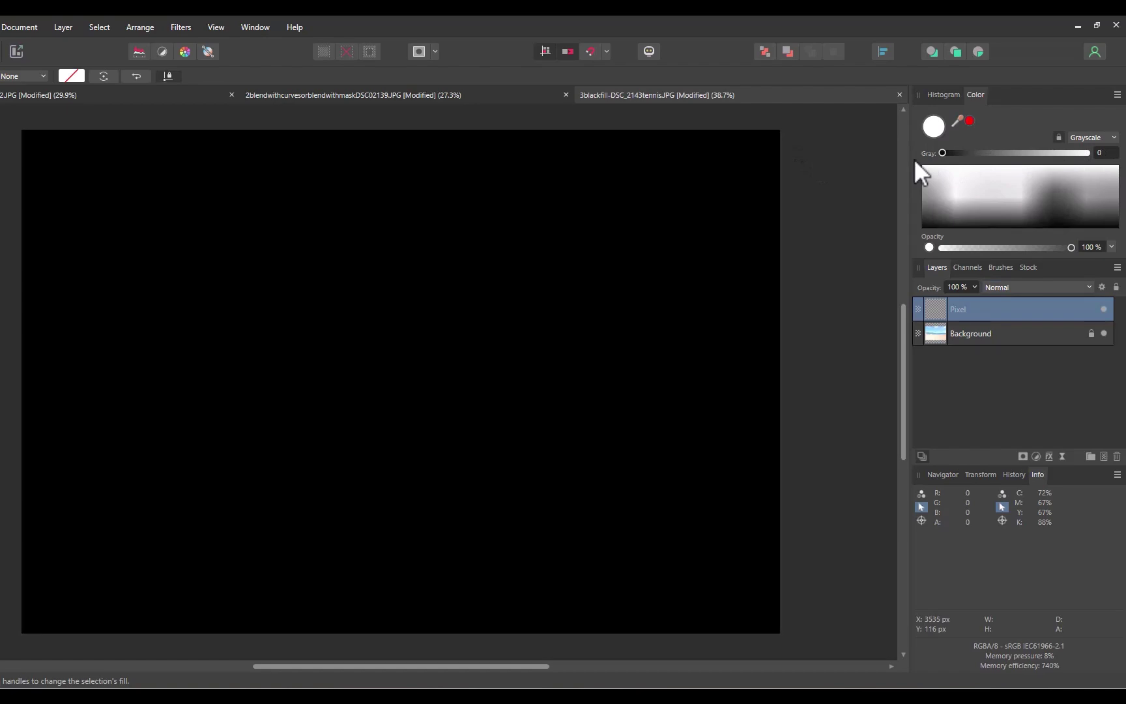
{"action": "left_click", "coordinate": [593, 264]}
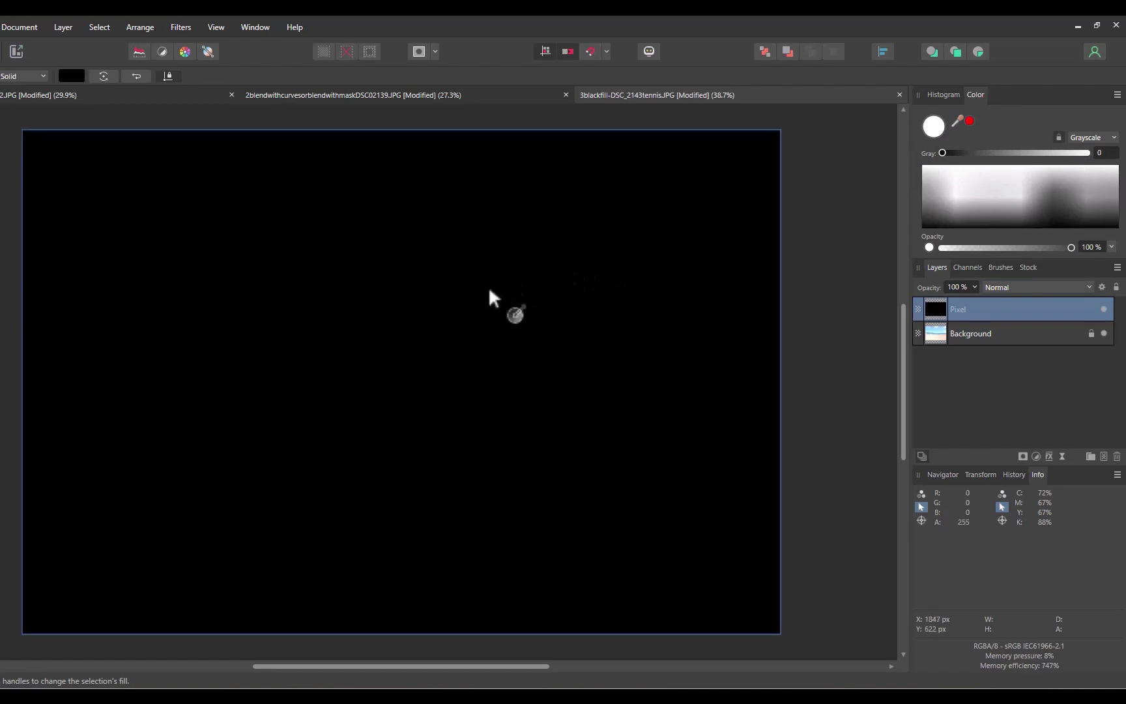
{"action": "key", "text": "b"}
{"action": "left_click", "coordinate": [1028, 287]}
{"action": "scroll", "coordinate": [1020, 481], "scroll_direction": "down", "scroll_amount": 3}
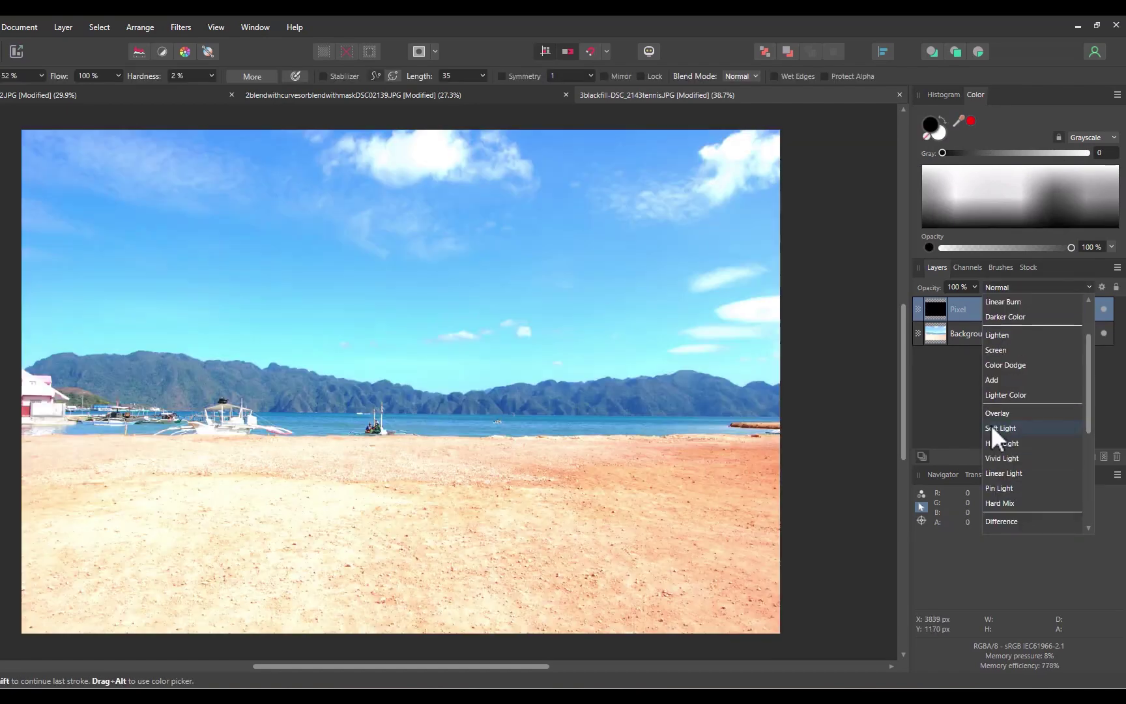
{"action": "left_click", "coordinate": [994, 429]}
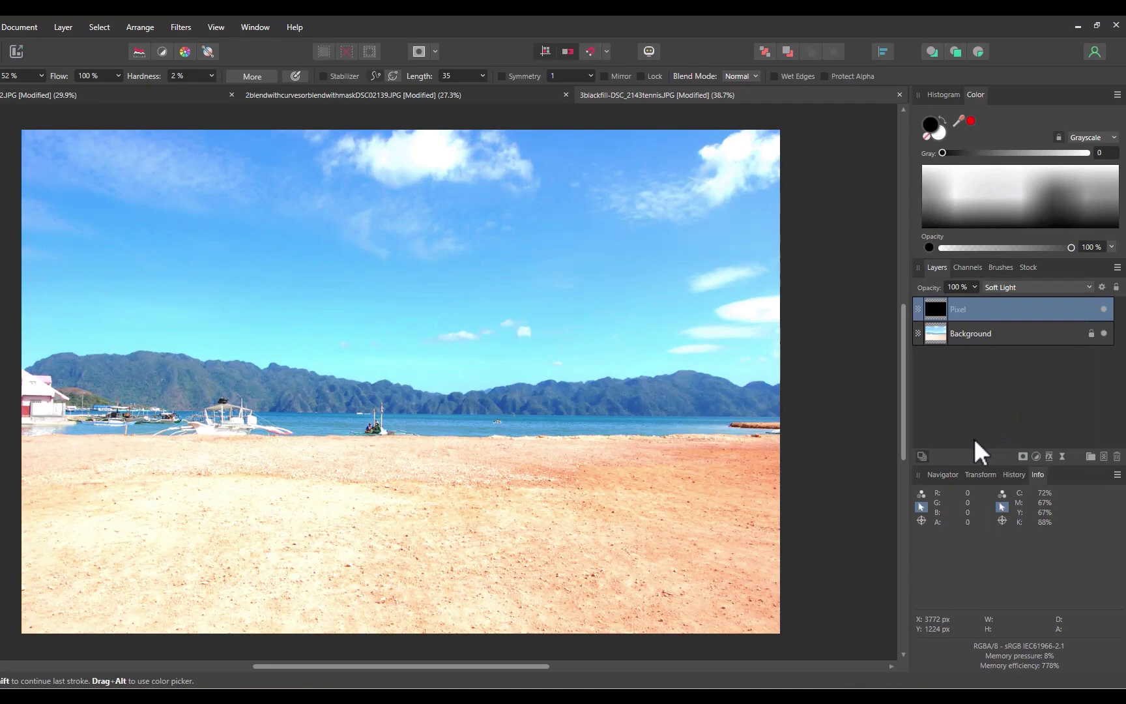
Lower the black Soft Light layer's opacity, duplicate it, and set the copy to 25% opacity.
{"action": "left_click", "coordinate": [975, 287]}
{"action": "left_click_drag", "start_coordinate": [975, 301], "coordinate": [1021, 314]}
{"action": "key", "text": "ctrl+j"}
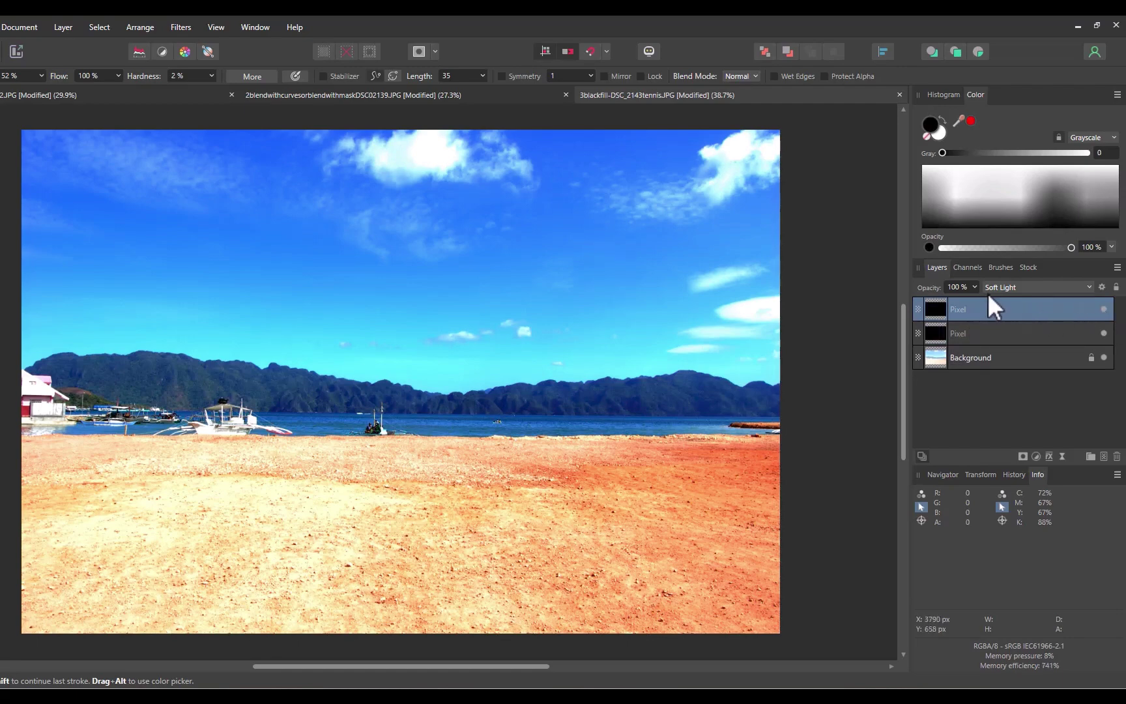
{"action": "left_click", "coordinate": [975, 287]}
{"action": "left_click_drag", "start_coordinate": [976, 301], "coordinate": [922, 310]}
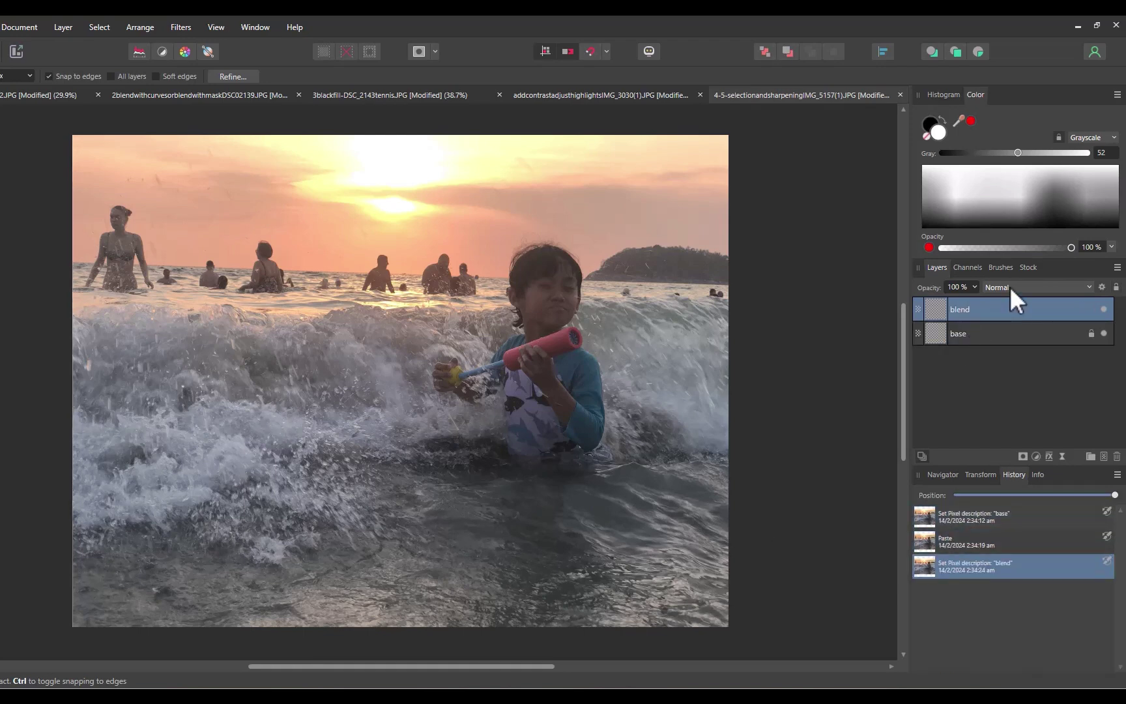
Set the blend layer's blend mode to Hard Light.
{"action": "left_click", "coordinate": [1009, 286]}
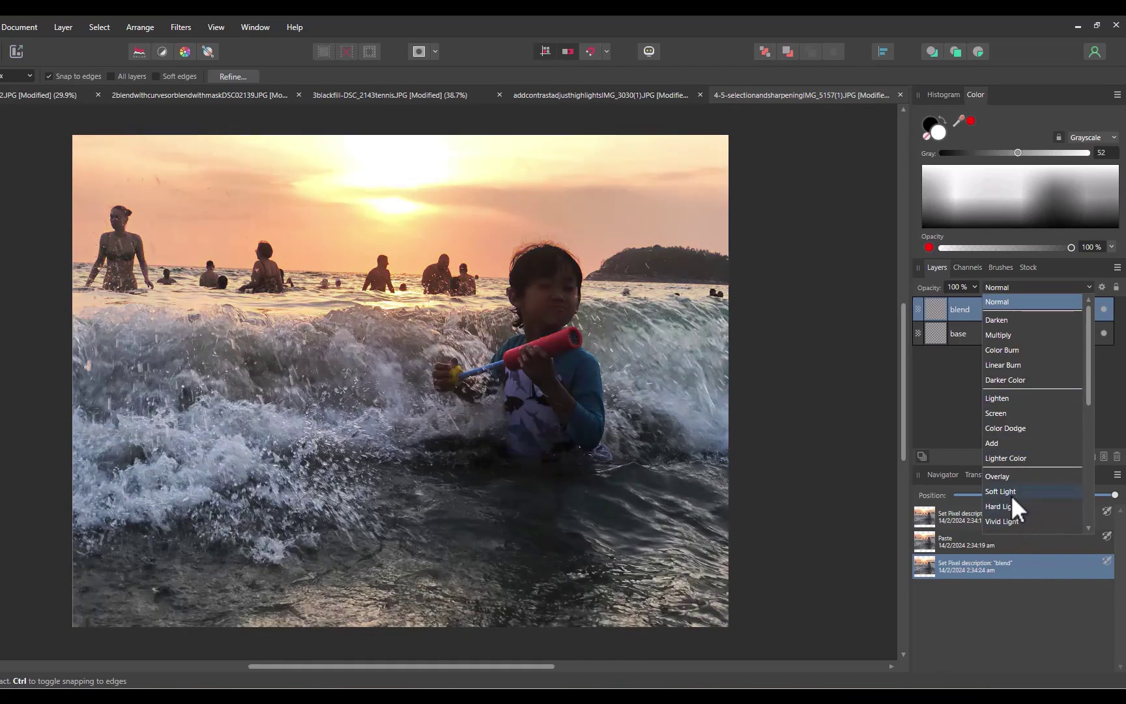
{"action": "left_click", "coordinate": [1015, 505]}
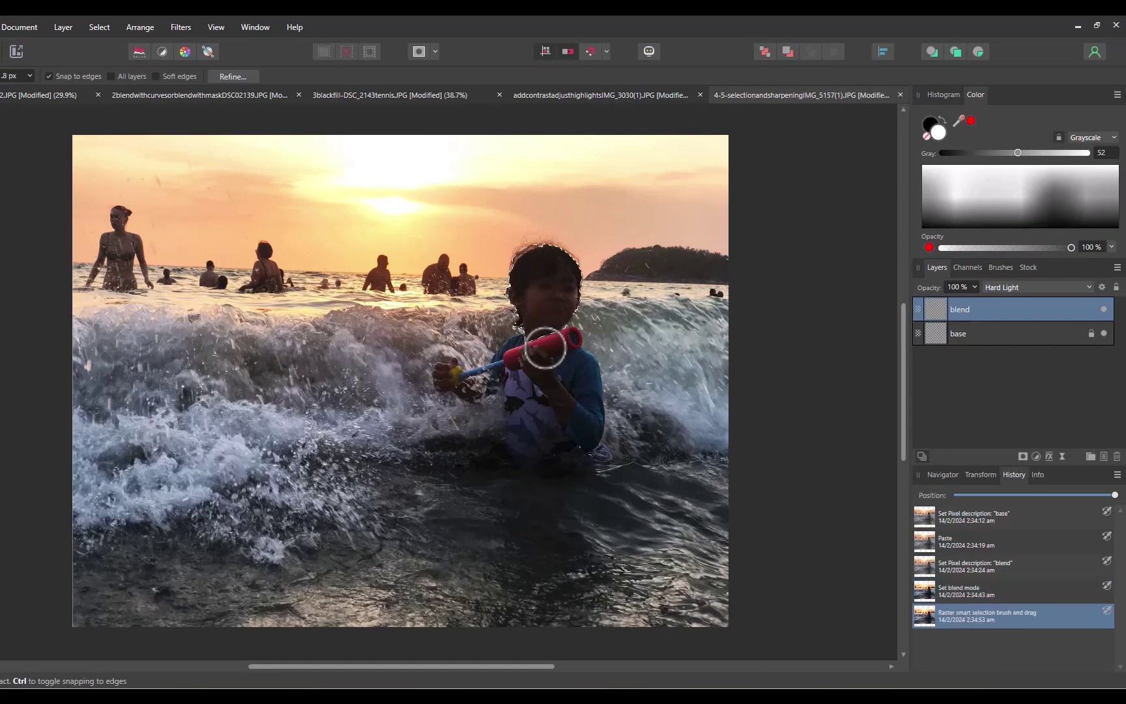
Select the child, extending the selection along the arm and water gun.
{"action": "mouse_move", "coordinate": [535, 345]}
{"action": "left_mouse_down"}
{"action": "mouse_move", "coordinate": [575, 407]}
{"action": "mouse_move", "coordinate": [535, 398]}
{"action": "mouse_move", "coordinate": [524, 352]}
{"action": "mouse_move", "coordinate": [522, 444]}
{"action": "mouse_move", "coordinate": [430, 451]}
{"action": "left_mouse_up"}
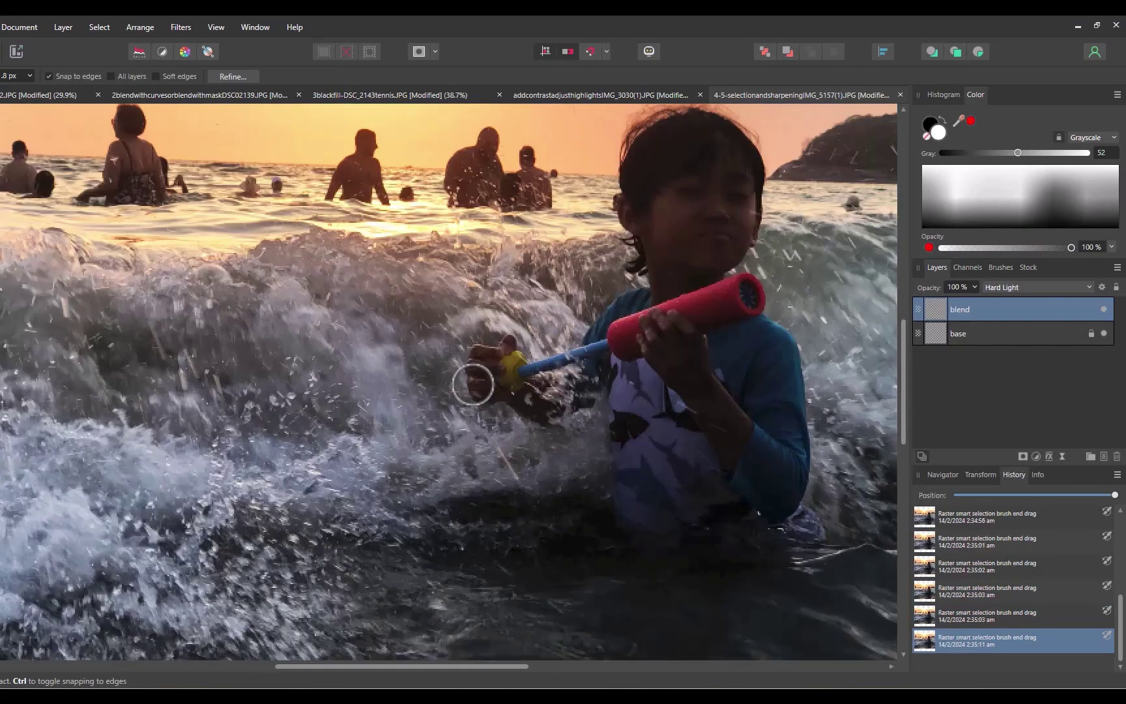
{"action": "scroll", "coordinate": [540, 351], "scroll_direction": "up", "scroll_amount": 2}
{"action": "mouse_move", "coordinate": [541, 352]}
{"action": "left_mouse_down"}
{"action": "mouse_move", "coordinate": [699, 337]}
{"action": "mouse_move", "coordinate": [717, 280]}
{"action": "mouse_move", "coordinate": [655, 365]}
{"action": "left_mouse_up"}
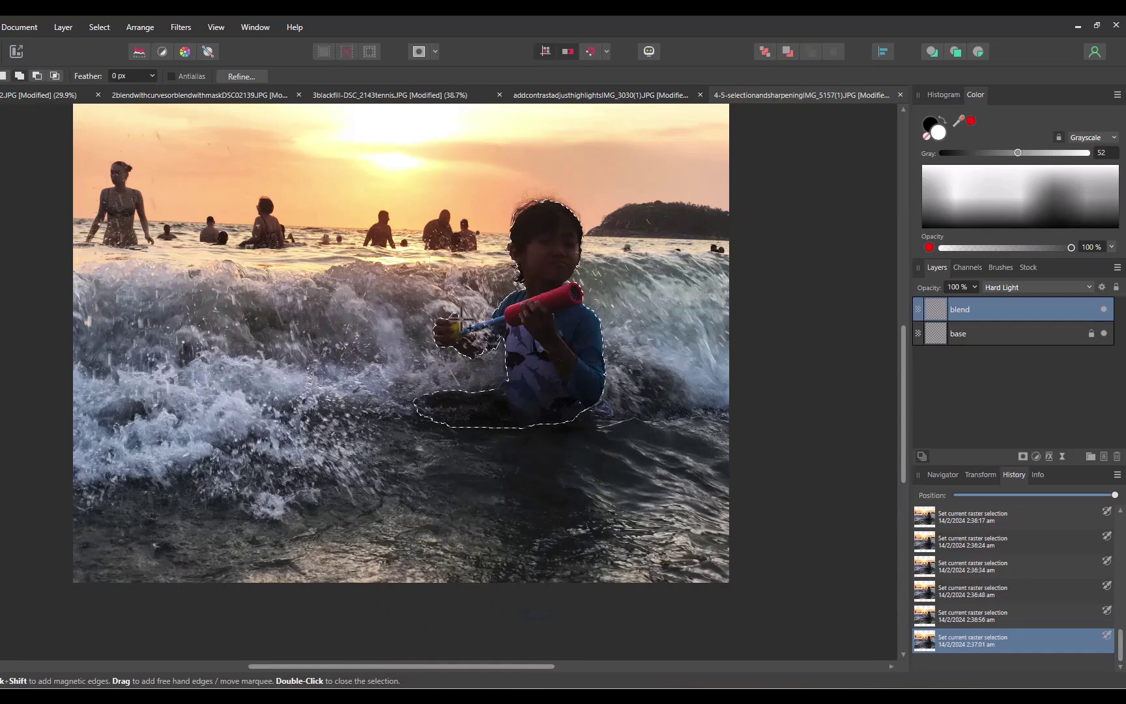
{"action": "scroll", "coordinate": [464, 320], "scroll_direction": "up", "scroll_amount": 2}
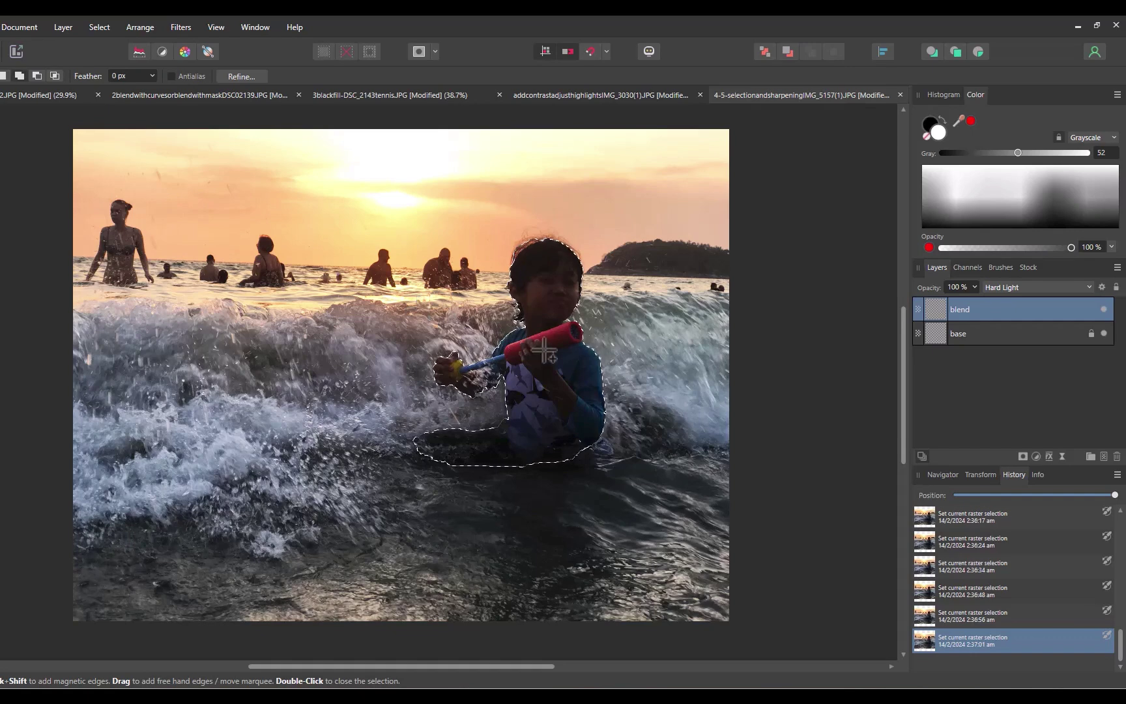
Switch the blend layer to Soft Light and make base the active layer.
{"action": "left_click", "coordinate": [1010, 290]}
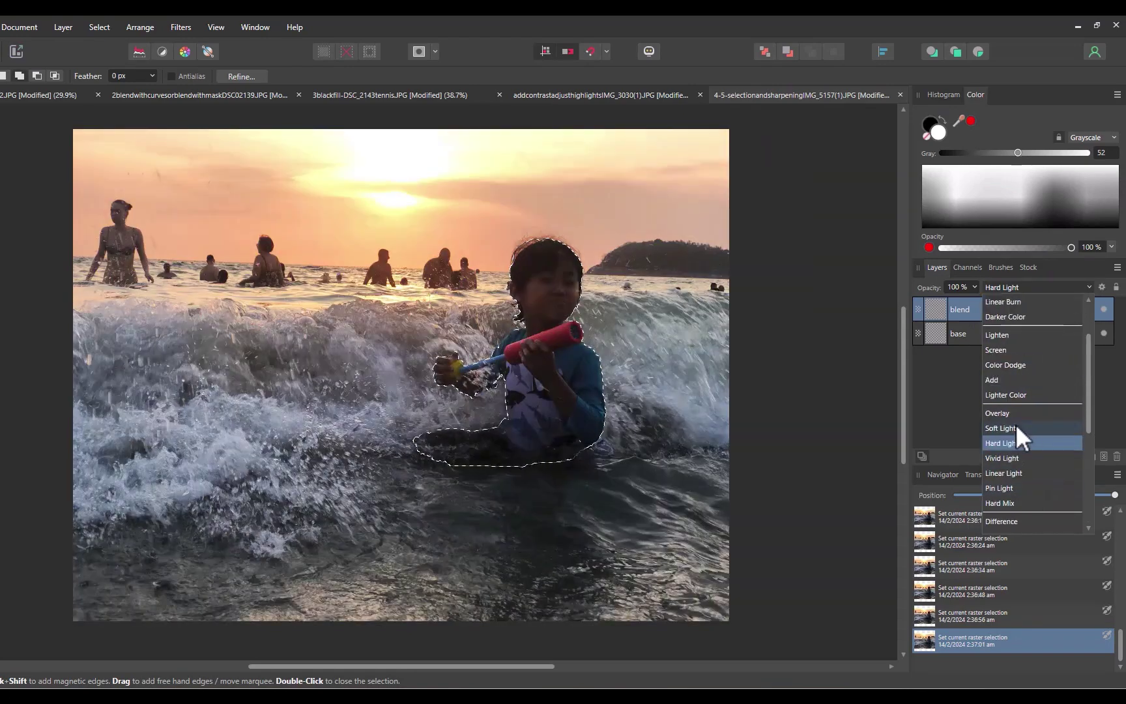
{"action": "left_click", "coordinate": [1015, 423]}
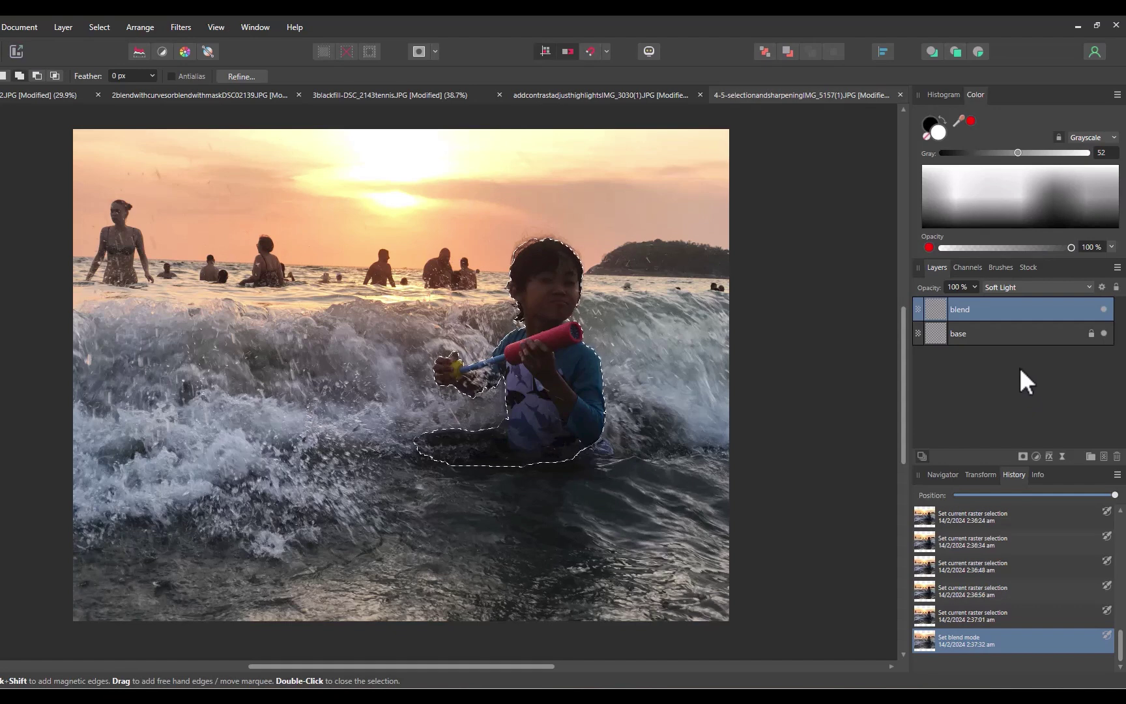
{"action": "left_click", "coordinate": [1017, 333]}
Brighten the selection 13% with a Brightness and Contrast adjustment, then paste a new top layer.
{"action": "left_click", "coordinate": [1037, 457]}
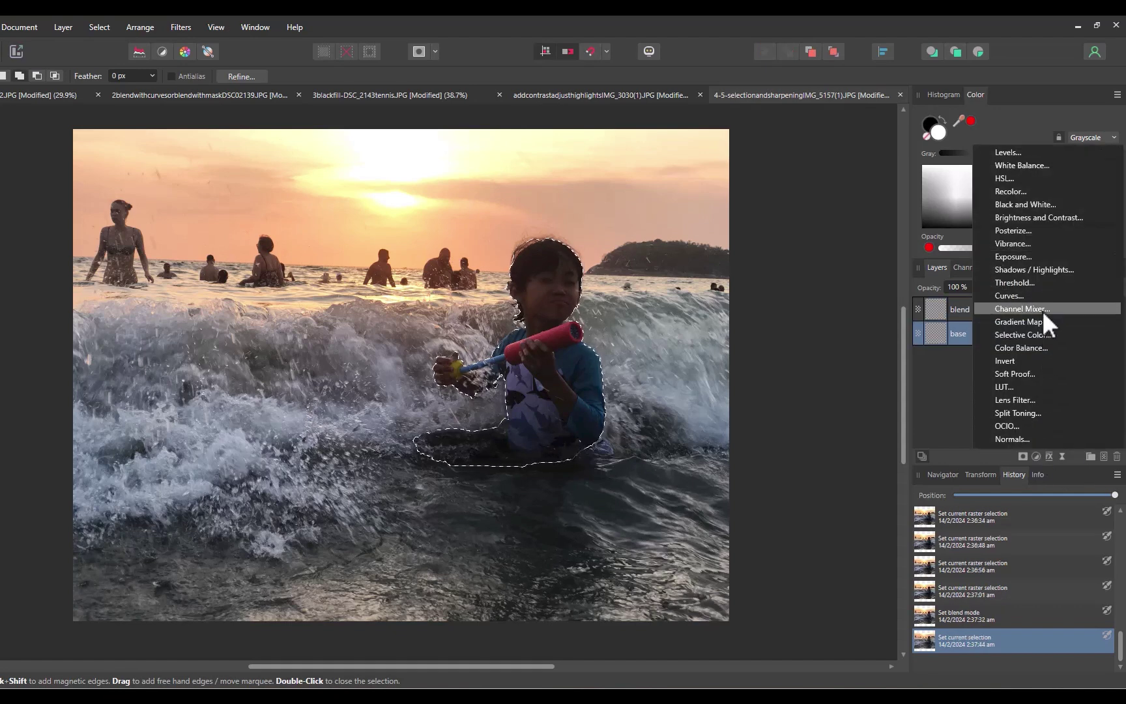
{"action": "left_click", "coordinate": [1060, 222]}
{"action": "left_click_drag", "start_coordinate": [722, 564], "coordinate": [756, 561]}
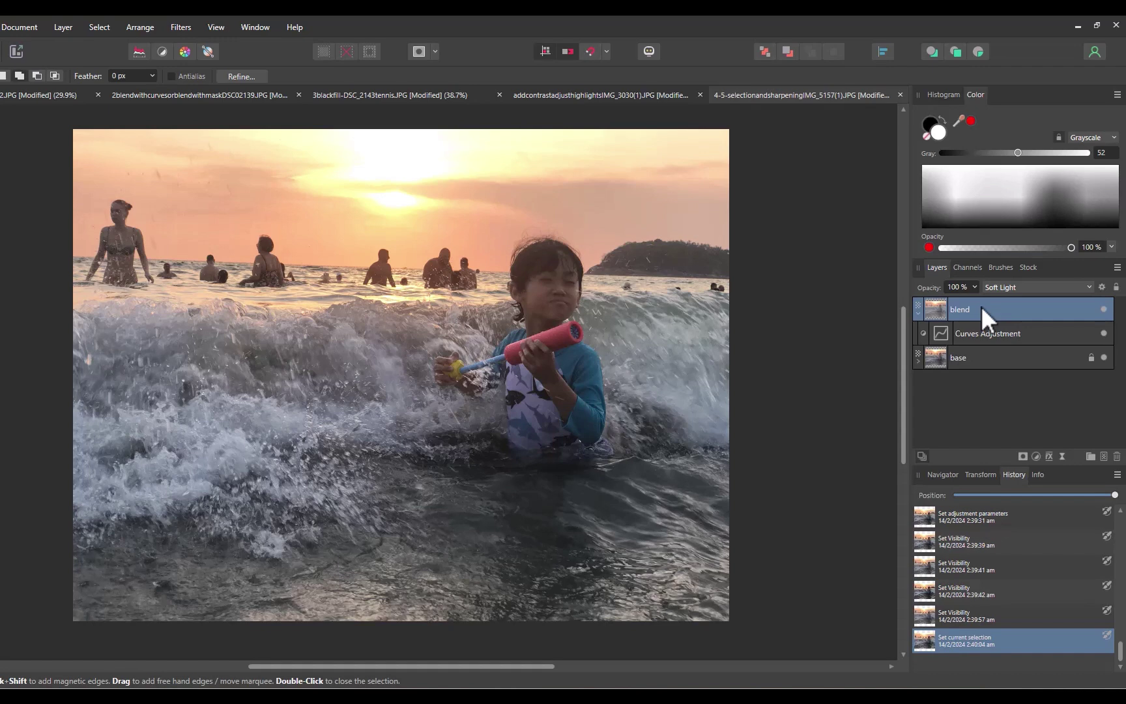
{"action": "key", "text": "ctrl+v"}
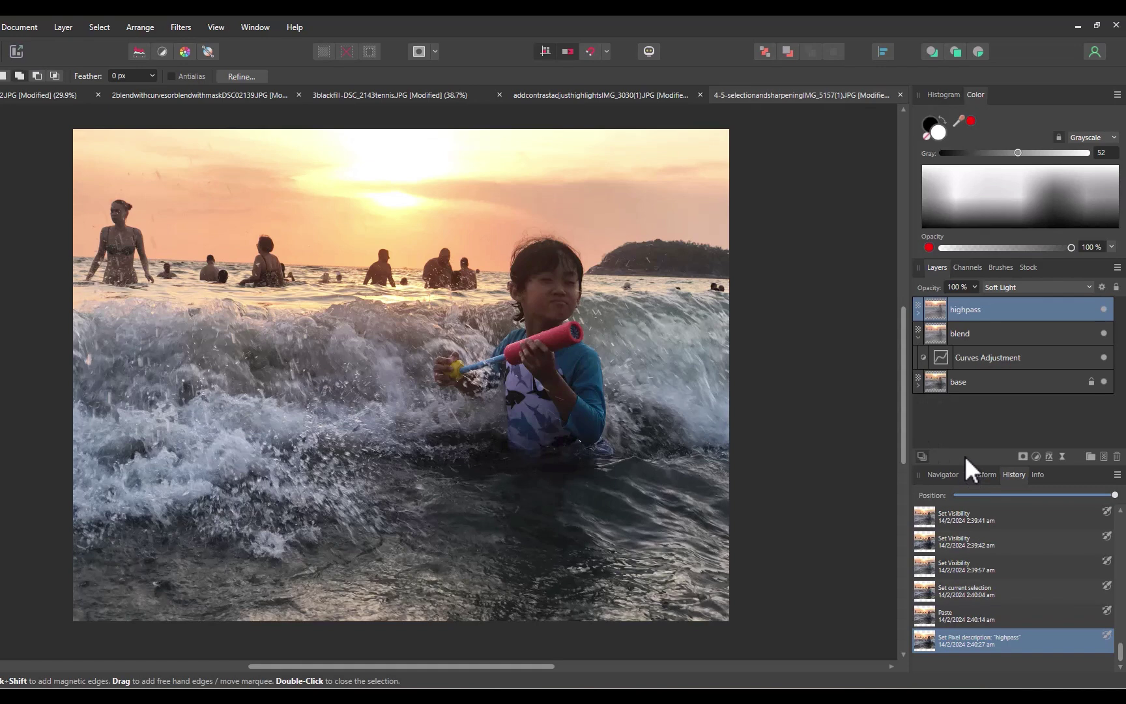
Add a live High Pass filter to the highpass layer.
{"action": "left_click", "coordinate": [1062, 457]}
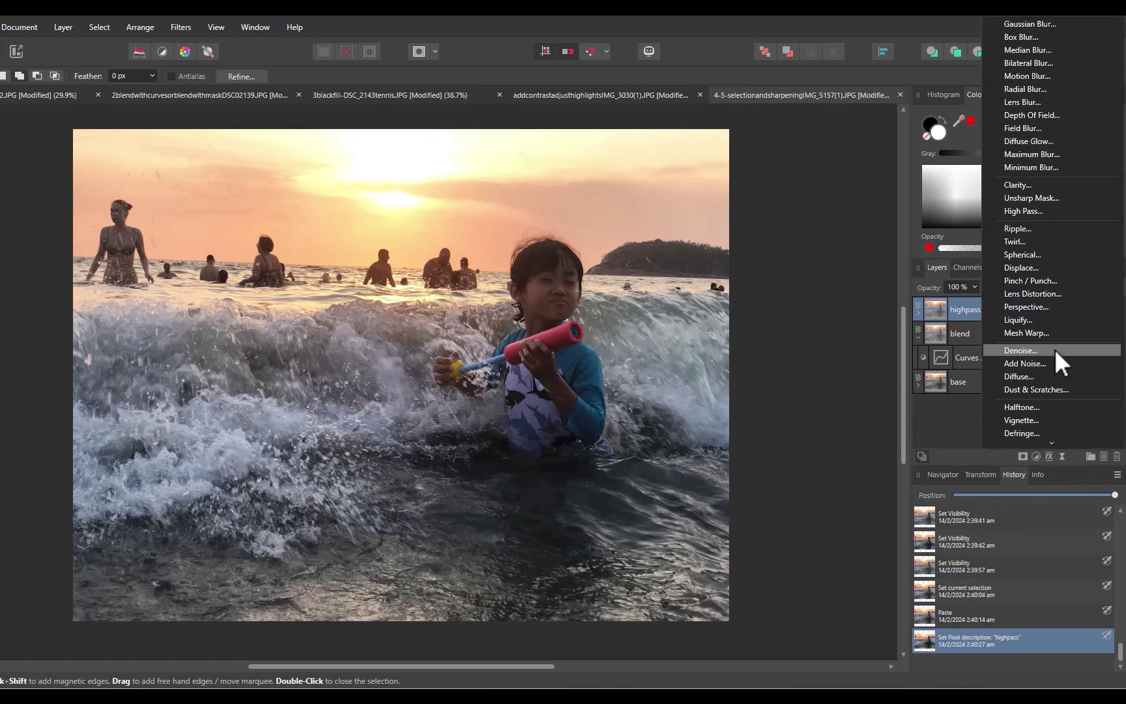
{"action": "left_click", "coordinate": [1080, 210]}
{"action": "left_click", "coordinate": [874, 545]}
{"action": "key", "text": "l"}
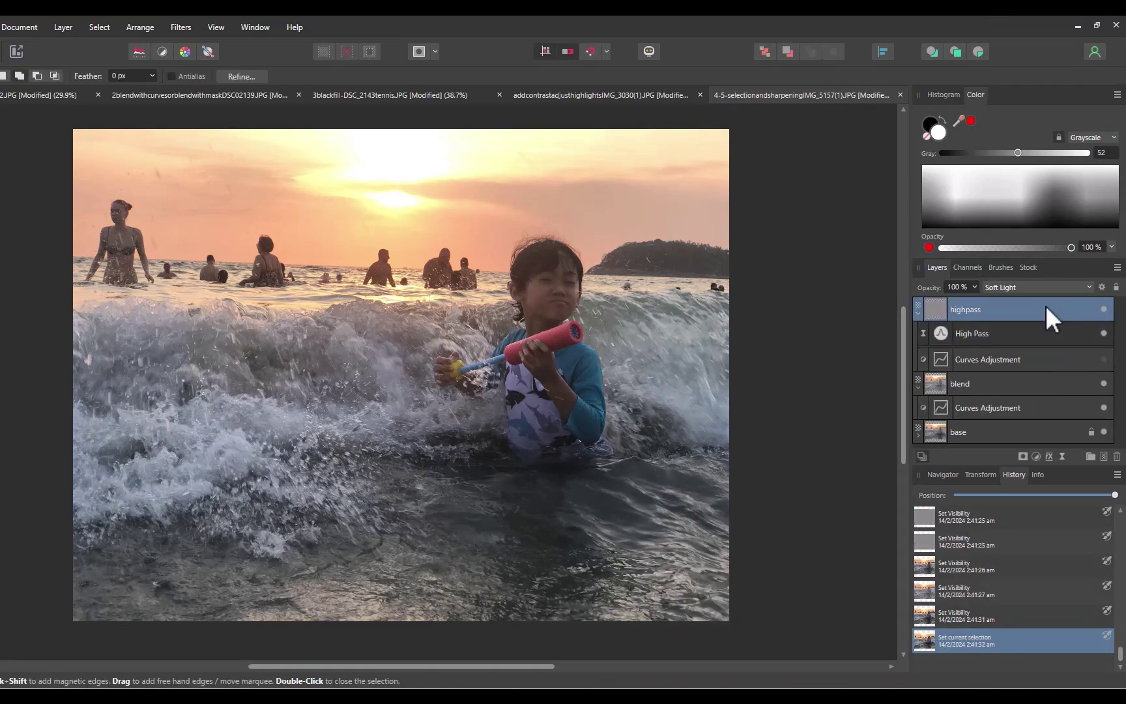
Set the highpass layer's blend mode to Normal.
{"action": "left_click", "coordinate": [1035, 288]}
{"action": "scroll", "coordinate": [1033, 300], "scroll_direction": "up", "scroll_amount": 3}
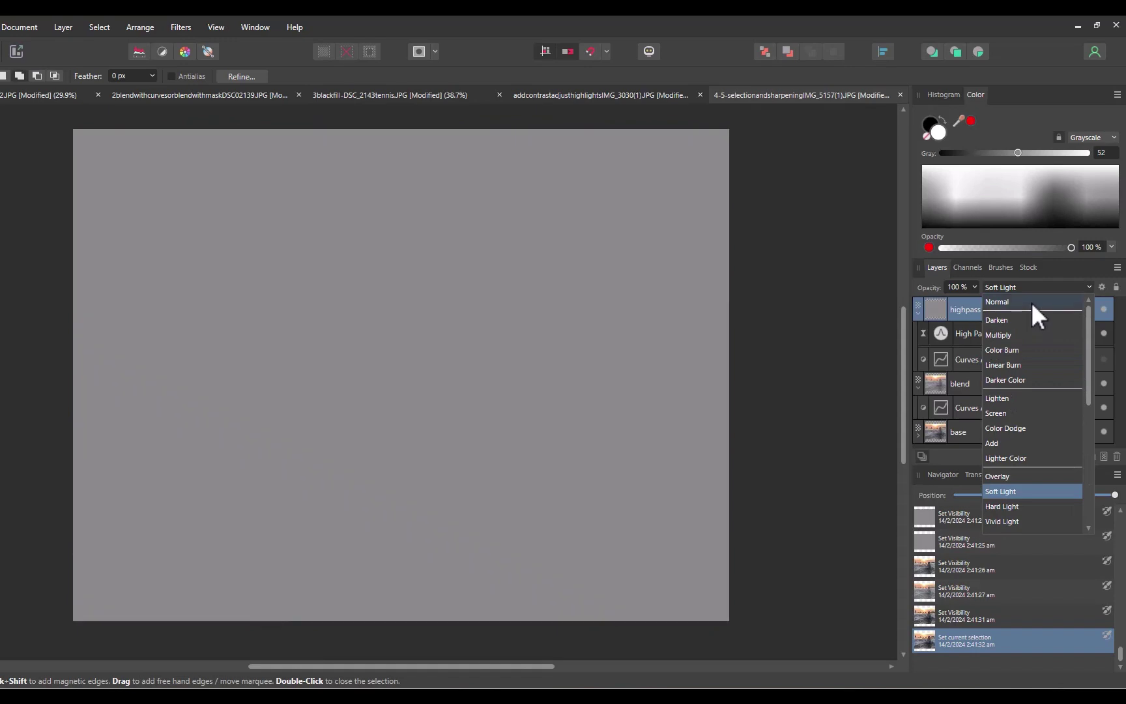
{"action": "left_click", "coordinate": [1031, 301]}
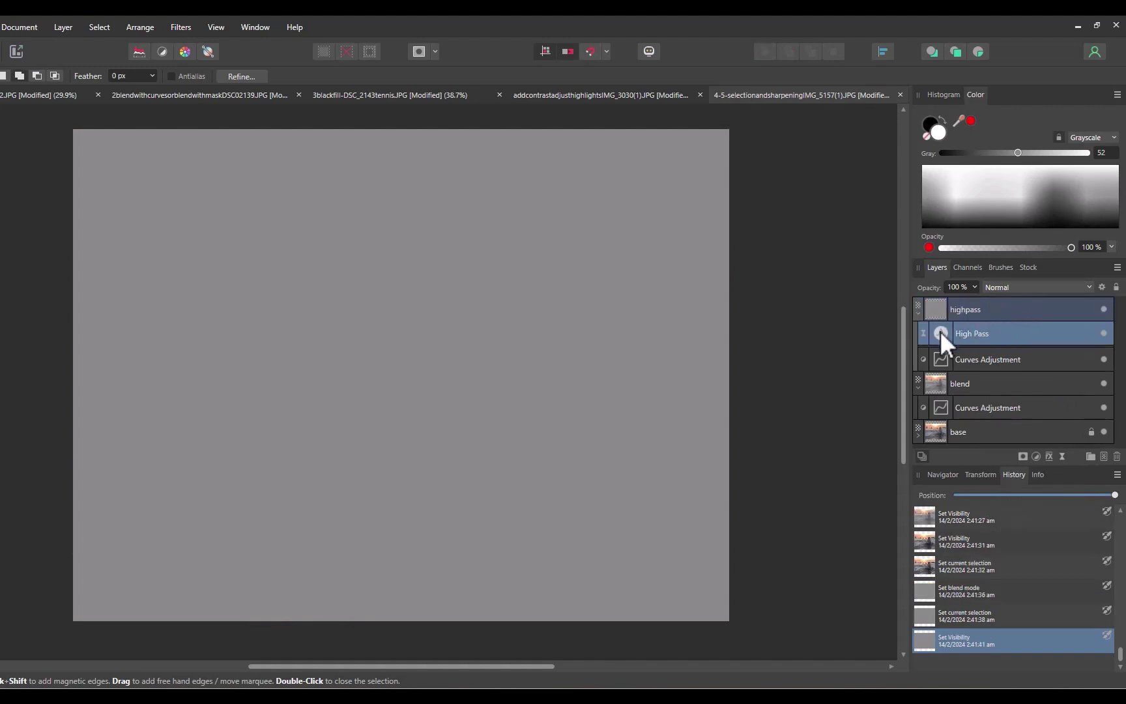
Increase the live High Pass filter radius to about 5 px.
{"action": "left_click", "coordinate": [940, 332]}
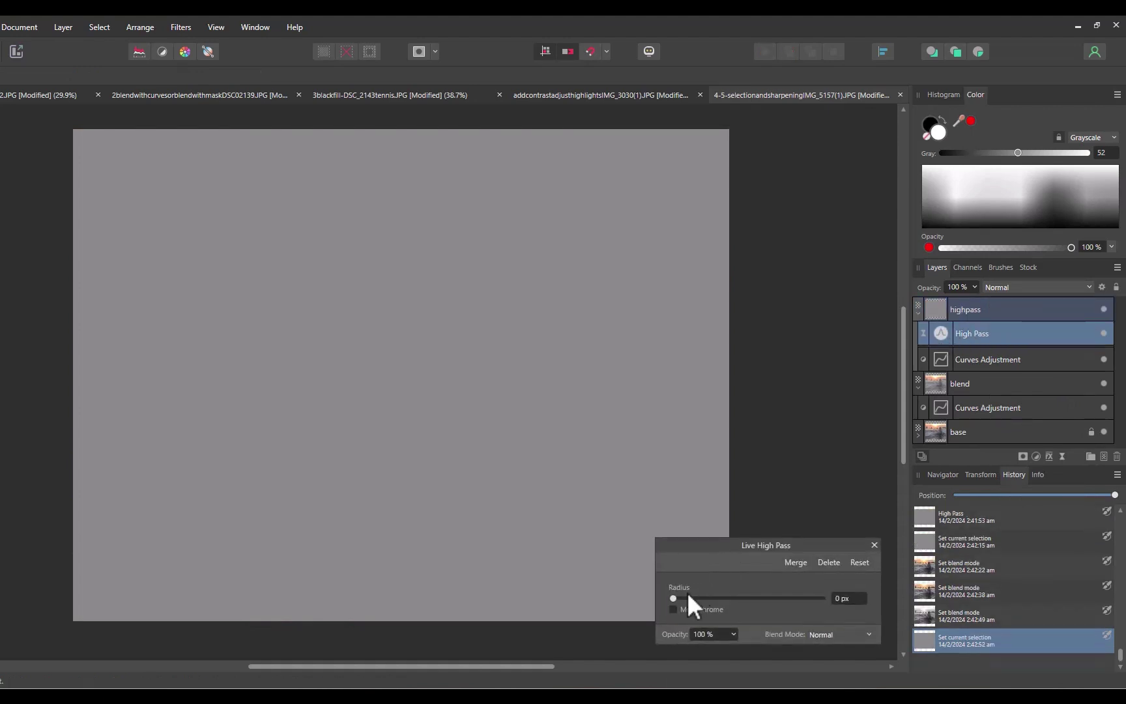
{"action": "left_click_drag", "start_coordinate": [676, 597], "coordinate": [735, 604]}
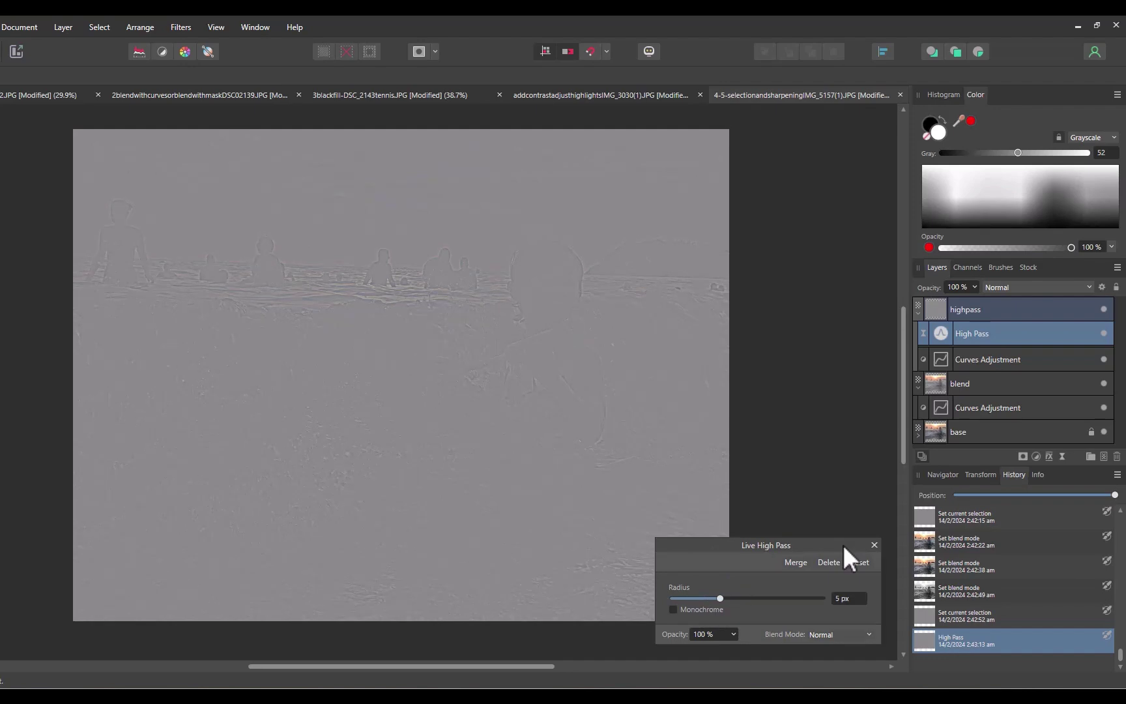
{"action": "left_click", "coordinate": [875, 545]}
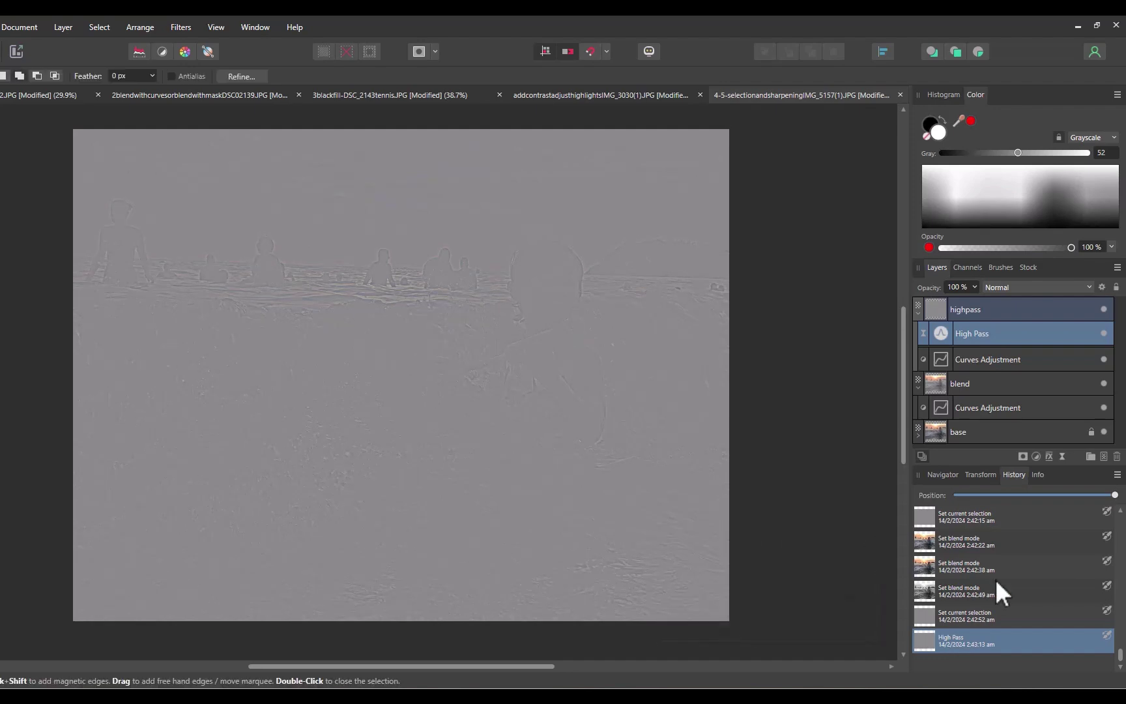
{"action": "left_click", "coordinate": [1003, 287]}
{"action": "scroll", "coordinate": [1030, 477], "scroll_direction": "down", "scroll_amount": 2}
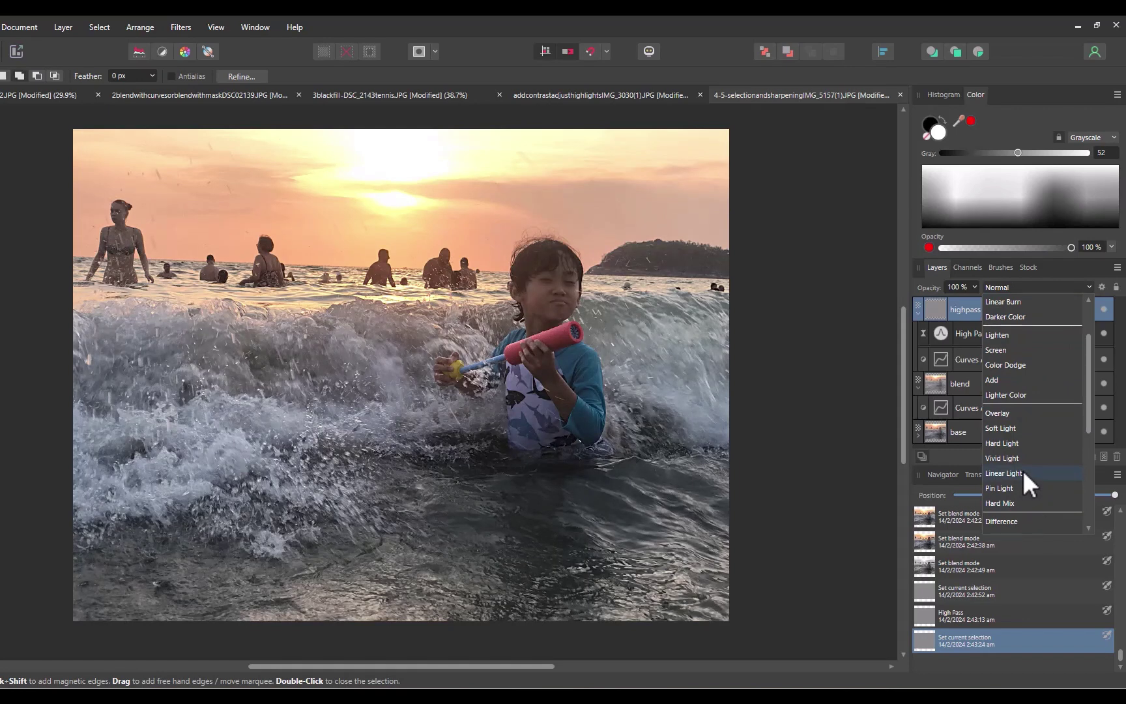
Set the highpass layer to Linear Light and toggle its visibility to compare.
{"action": "left_click", "coordinate": [1022, 474]}
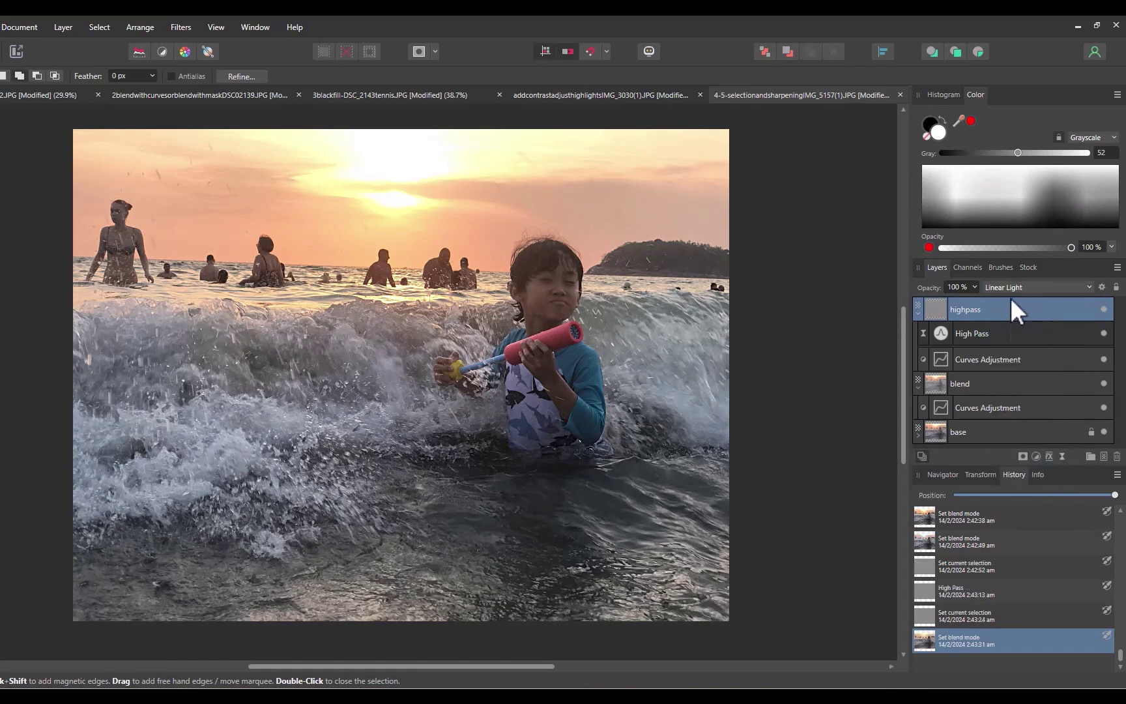
{"action": "left_click", "coordinate": [1102, 309]}
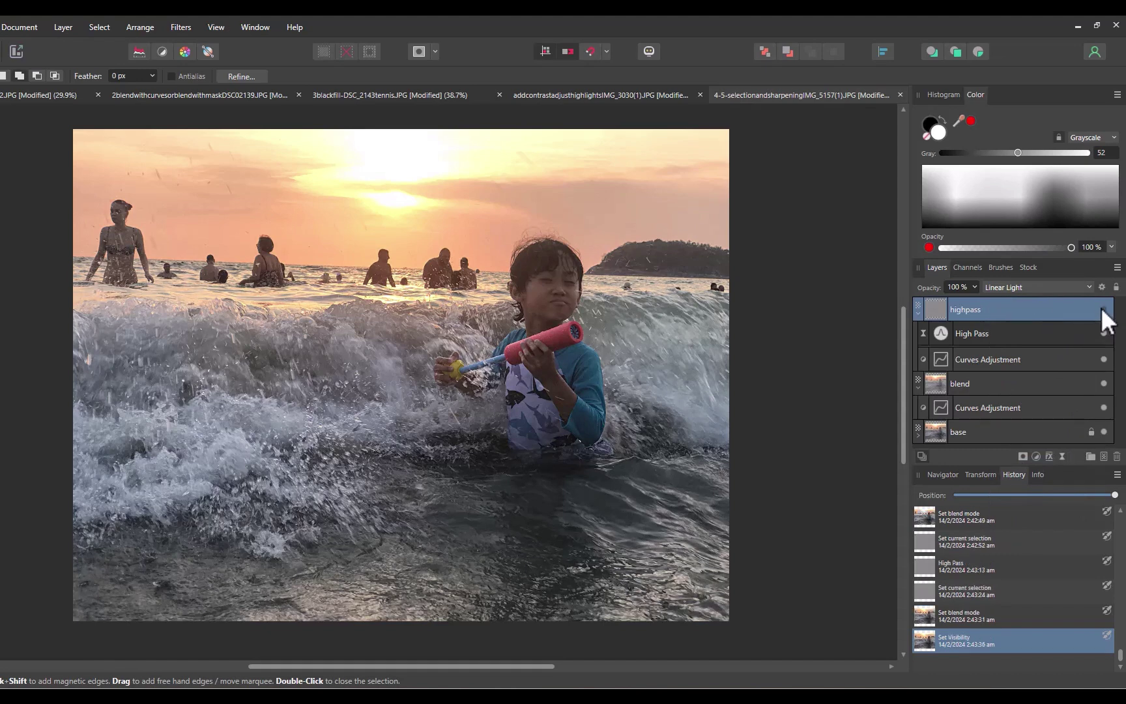
{"action": "left_click", "coordinate": [1102, 309]}
{"action": "left_click", "coordinate": [1102, 309]}
{"action": "left_click", "coordinate": [1102, 308]}
Set the highpass layer's opacity to 50% and zoom in on the child to check sharpening.
{"action": "left_click", "coordinate": [976, 301]}
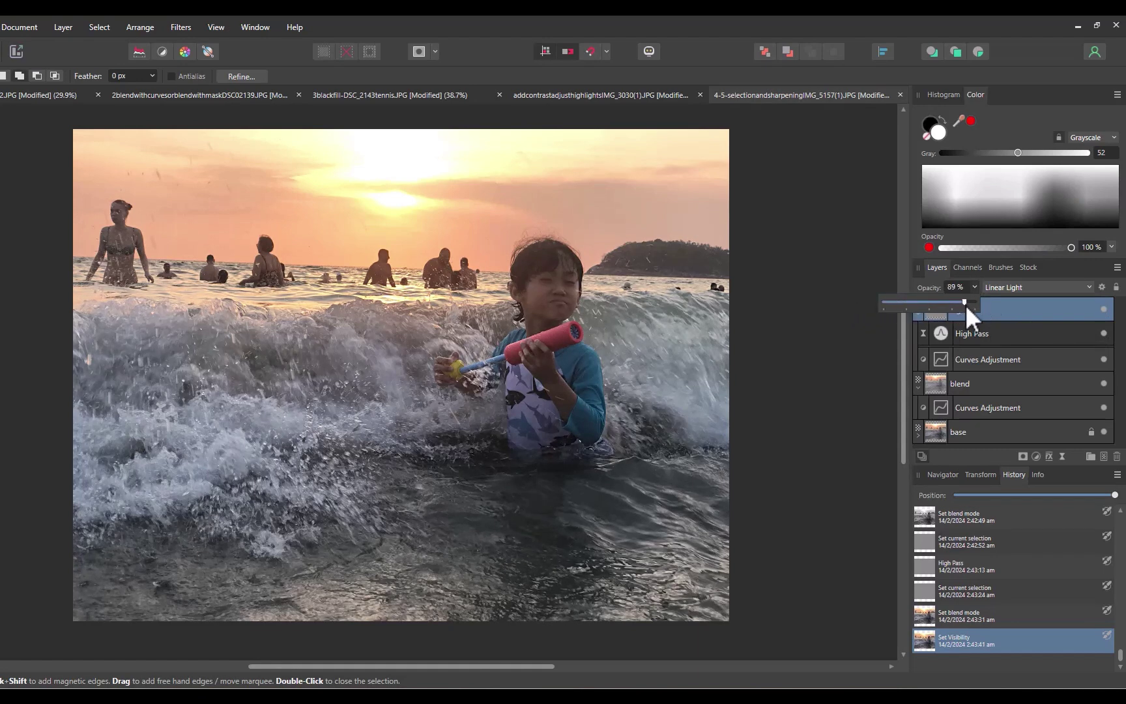
{"action": "left_click_drag", "start_coordinate": [892, 305], "coordinate": [950, 307]}
{"action": "left_click_drag", "start_coordinate": [875, 308], "coordinate": [930, 311]}
{"action": "left_click_drag", "start_coordinate": [928, 308], "coordinate": [929, 308]}
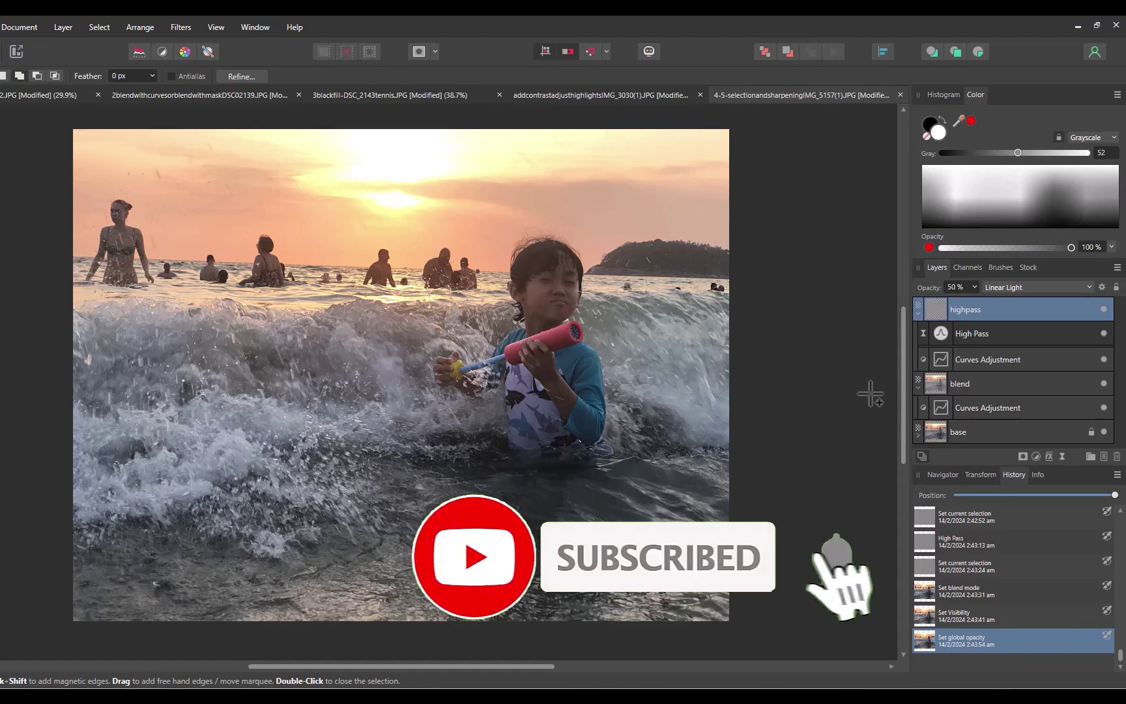
{"action": "left_click", "coordinate": [1104, 309]}
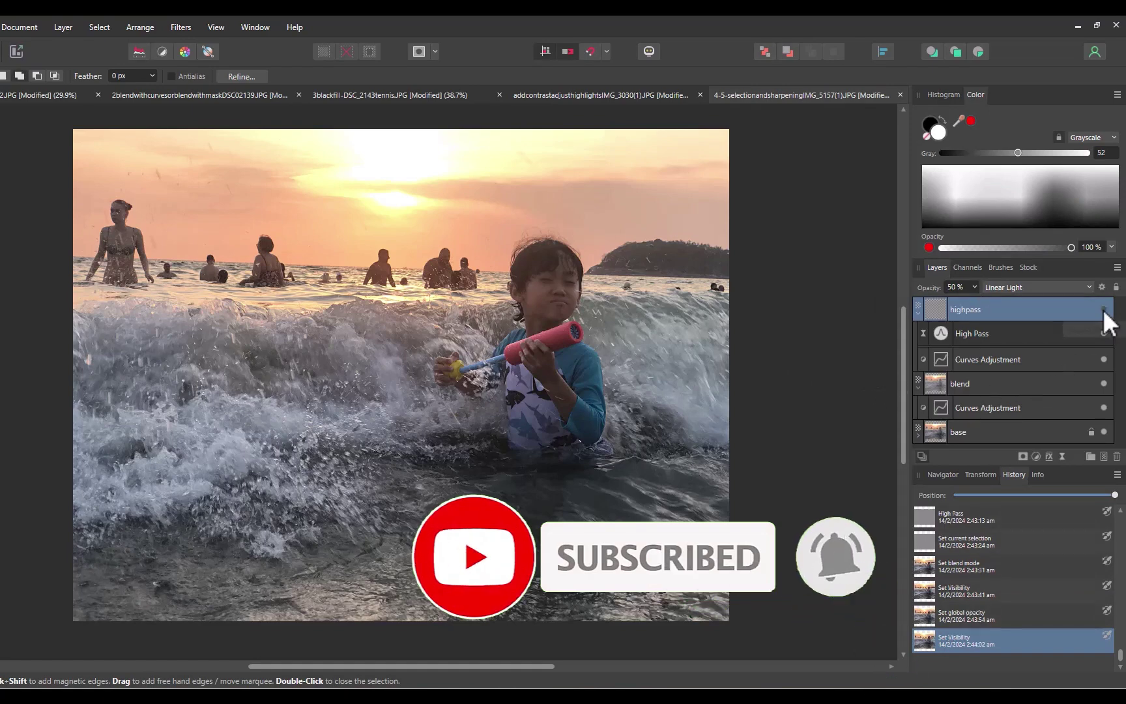
{"action": "key", "text": "ctrl+plus"}
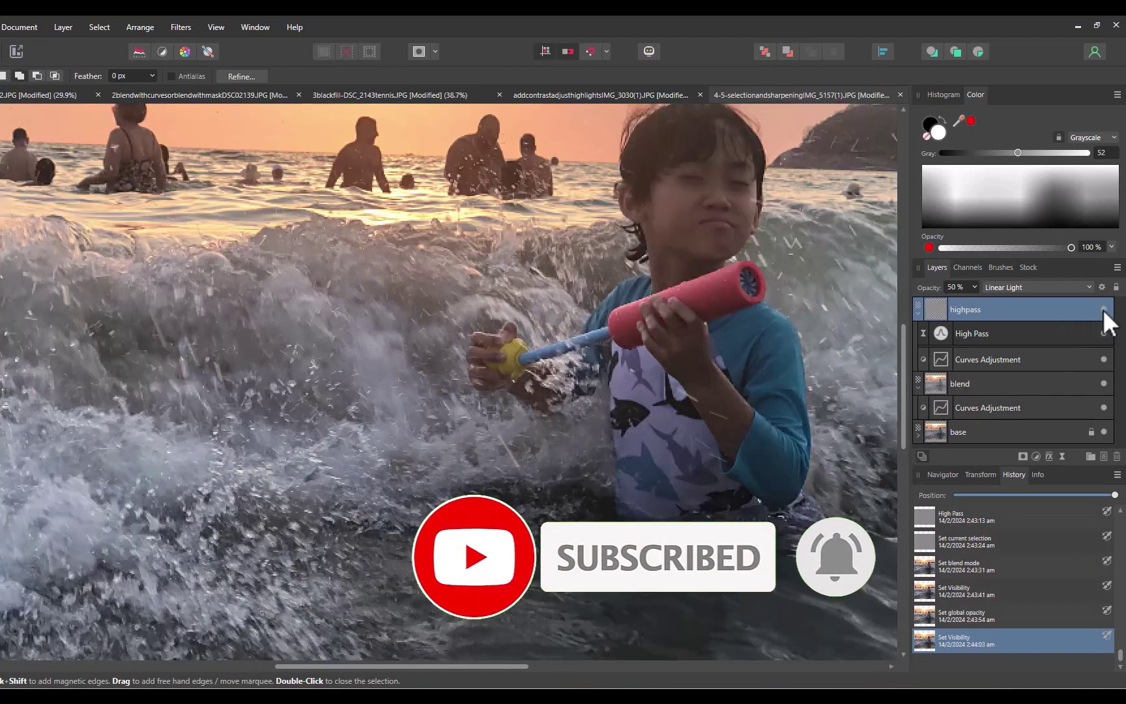